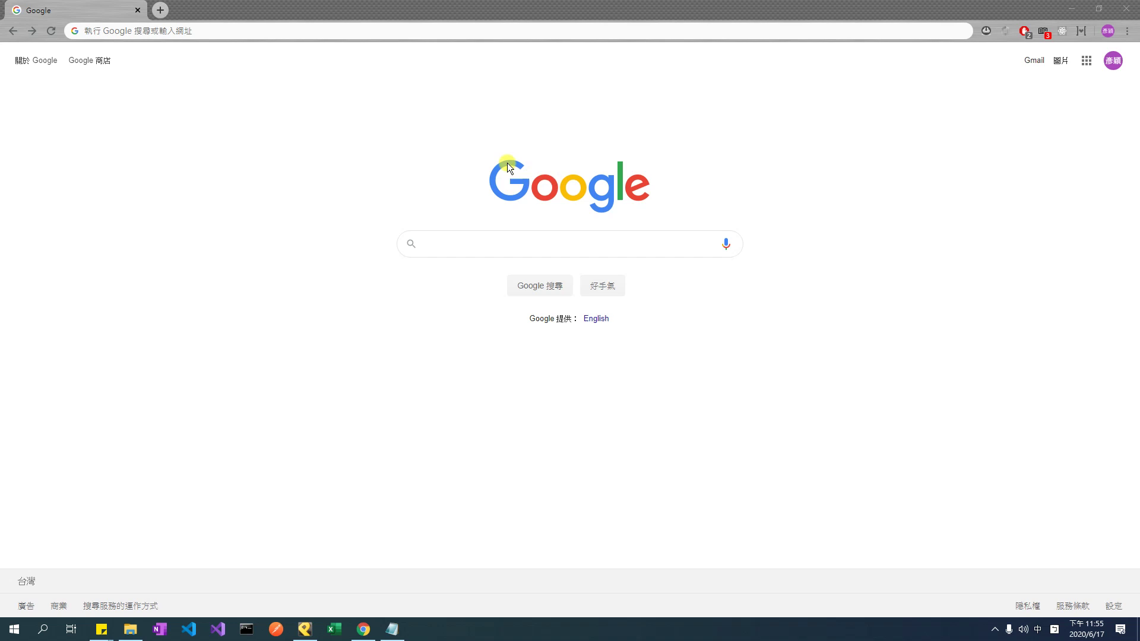
Search Chrome for 'github tesseract' and open the tesseract-ocr/tesseract repository
{"action": "left_click", "coordinate": [381, 30]}
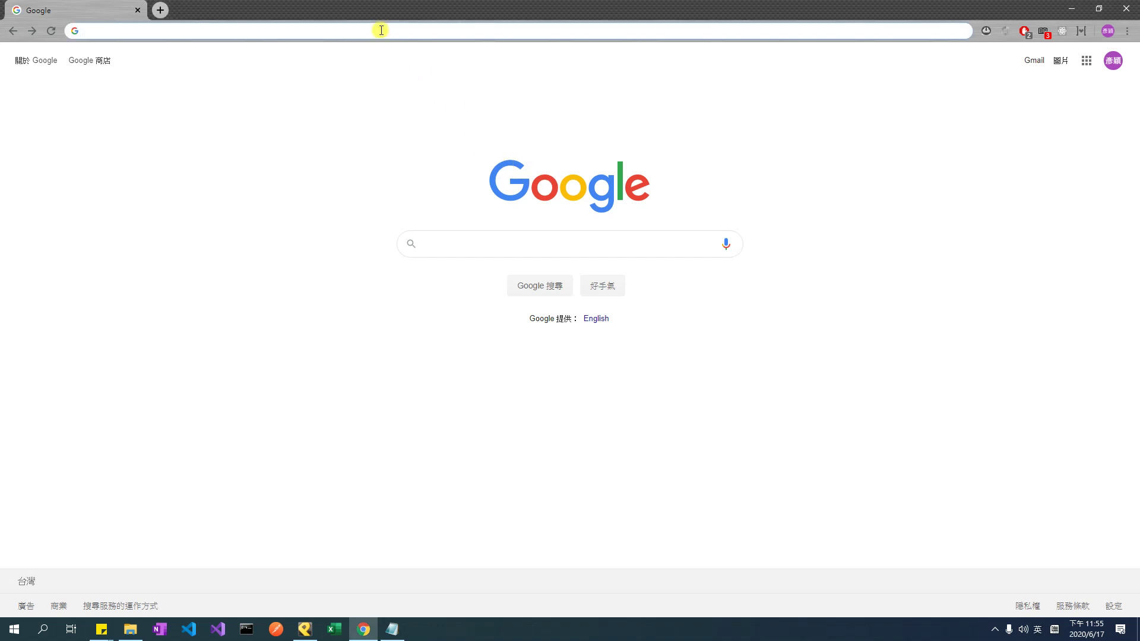
{"action": "type", "text": "git"}
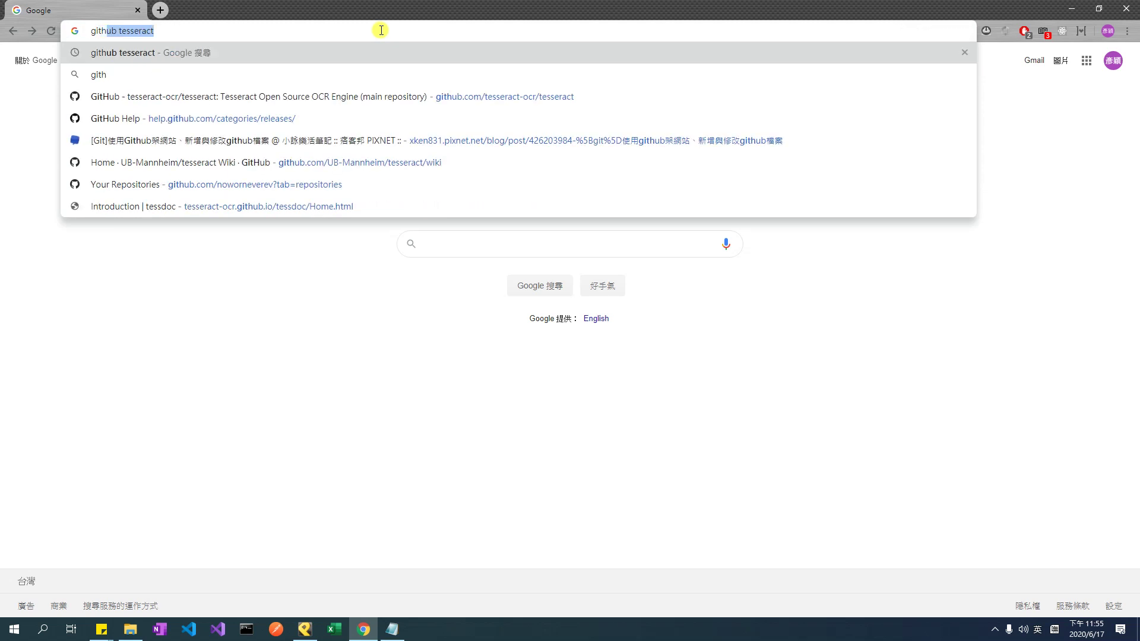
{"action": "type", "text": "hub tessera"}
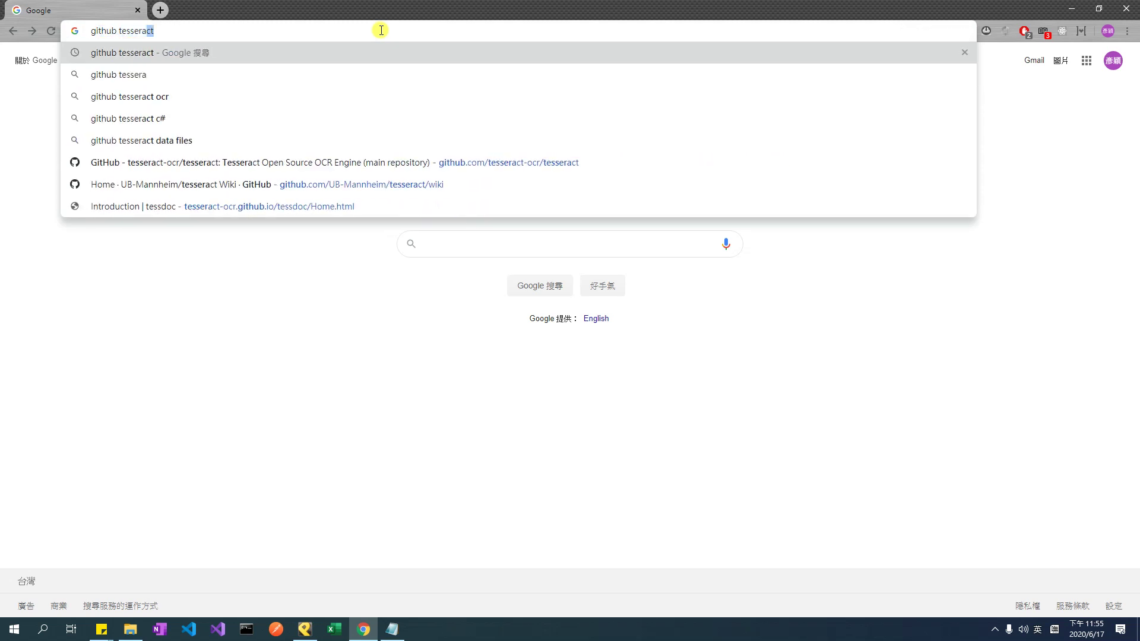
{"action": "type", "text": "cty'"}
{"action": "key", "text": "BackSpace"}
{"action": "key", "text": "BackSpace"}
{"action": "key", "text": "Return"}
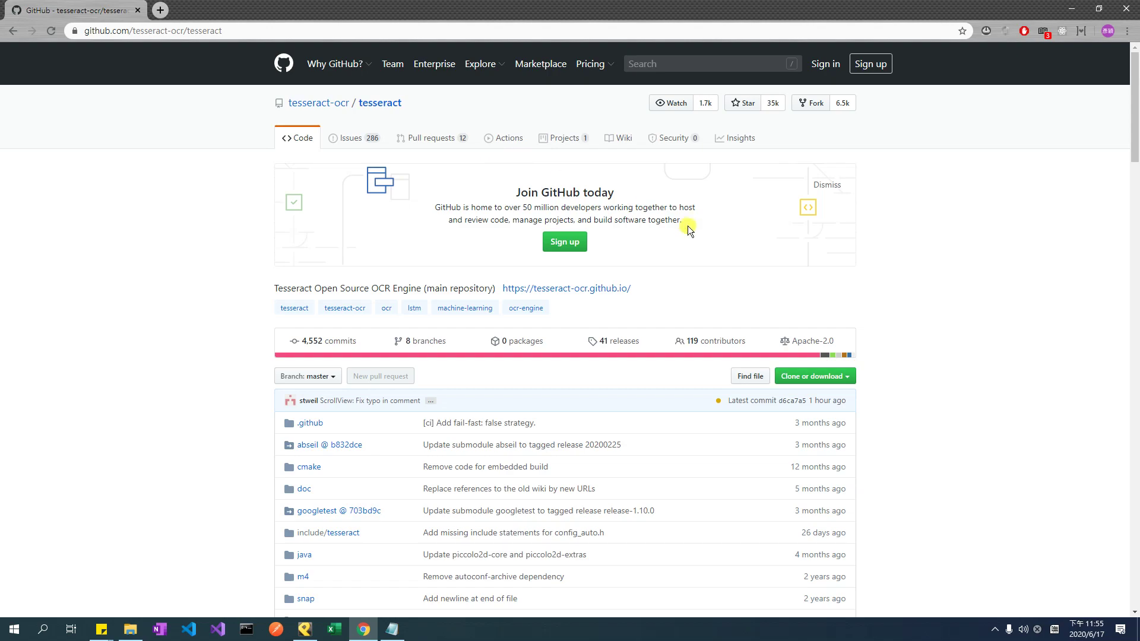
{"action": "scroll", "coordinate": [566, 173], "scroll_direction": "down", "scroll_amount": 5}
{"action": "scroll", "coordinate": [566, 174], "scroll_direction": "down", "scroll_amount": 3}
{"action": "scroll", "coordinate": [490, 174], "scroll_direction": "up", "scroll_amount": 8}
{"action": "scroll", "coordinate": [436, 286], "scroll_direction": "down", "scroll_amount": 10}
{"action": "scroll", "coordinate": [455, 278], "scroll_direction": "down", "scroll_amount": 4}
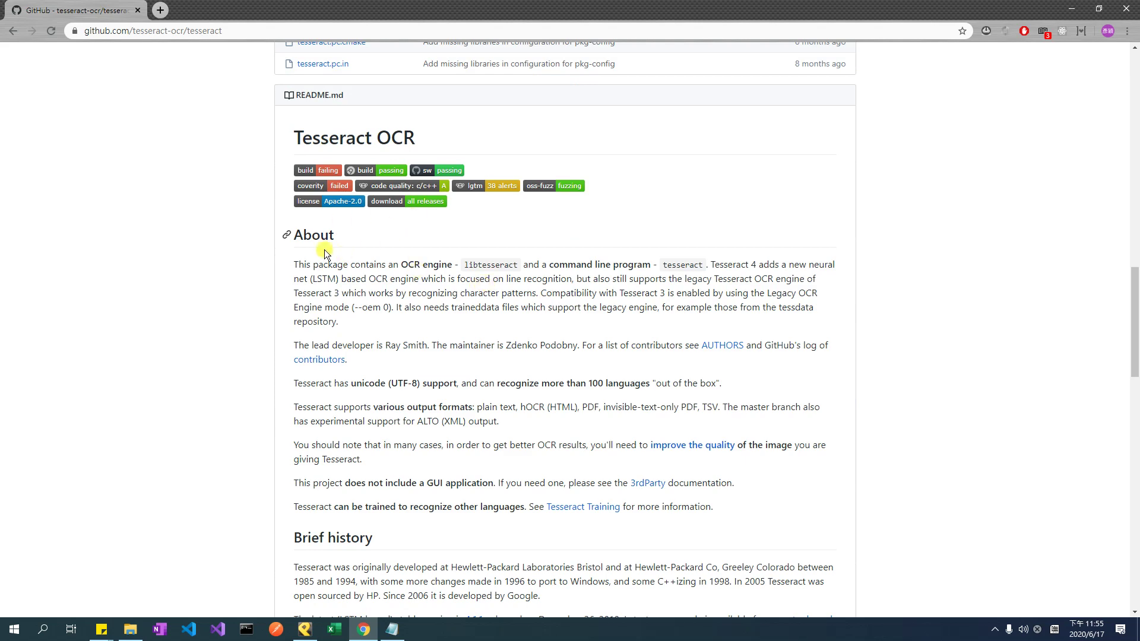
{"action": "scroll", "coordinate": [400, 252], "scroll_direction": "down", "scroll_amount": 3}
{"action": "left_click_drag", "start_coordinate": [396, 167], "coordinate": [407, 205]}
Read the README's Installing Tesseract section and open the pre-built binary guide in a new tab
{"action": "left_click", "coordinate": [414, 342]}
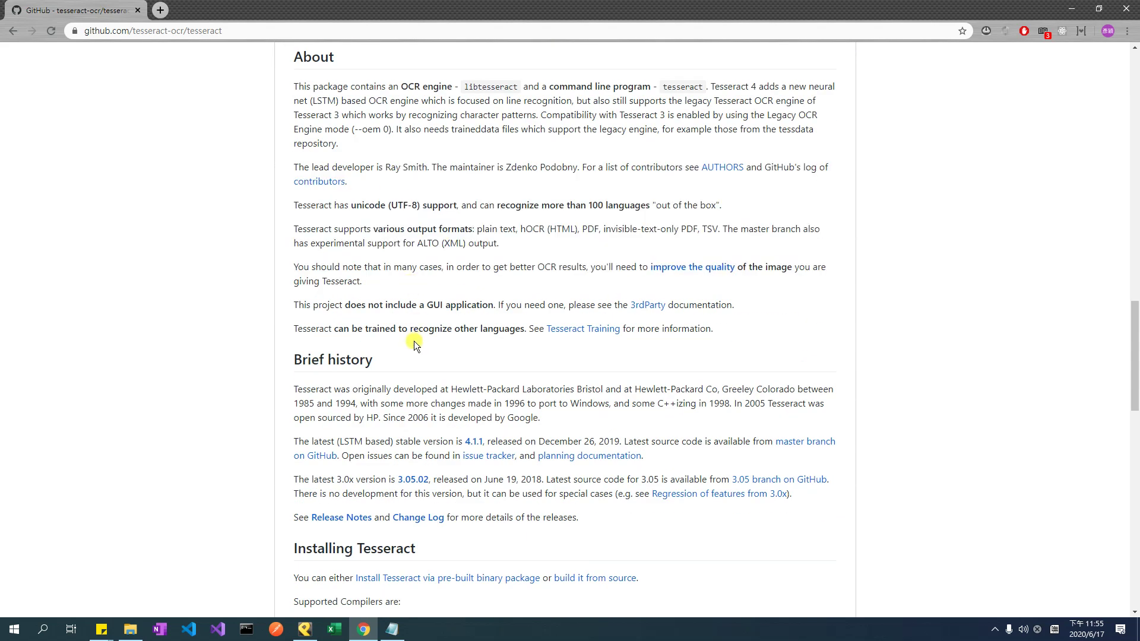
{"action": "scroll", "coordinate": [441, 173], "scroll_direction": "down", "scroll_amount": 2}
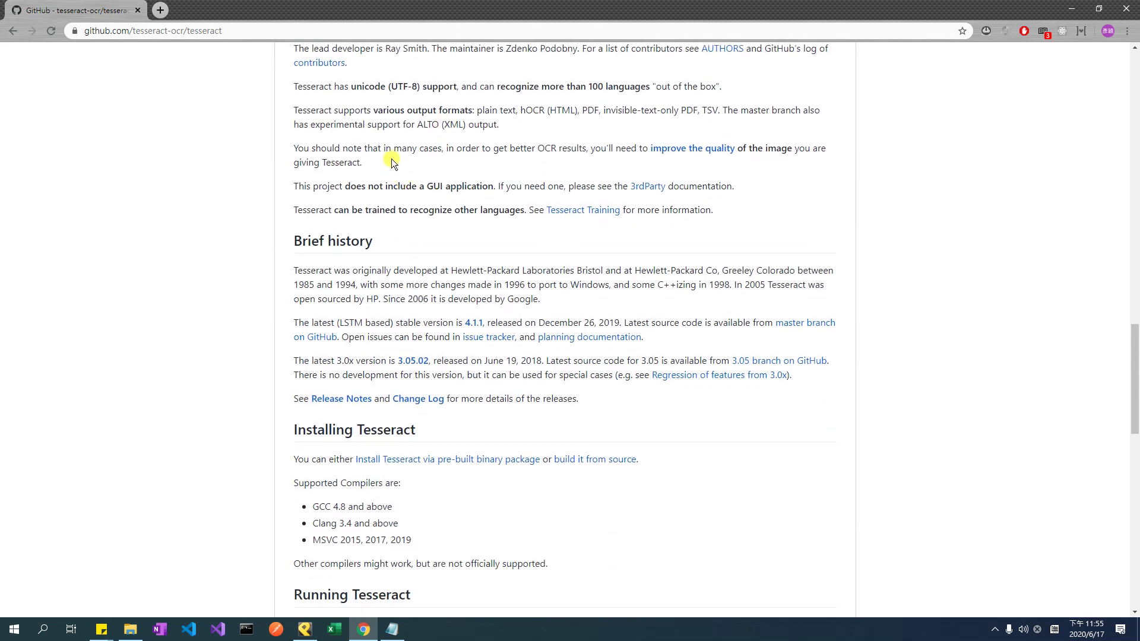
{"action": "scroll", "coordinate": [401, 196], "scroll_direction": "down", "scroll_amount": 2}
{"action": "left_click_drag", "start_coordinate": [338, 305], "coordinate": [326, 359]}
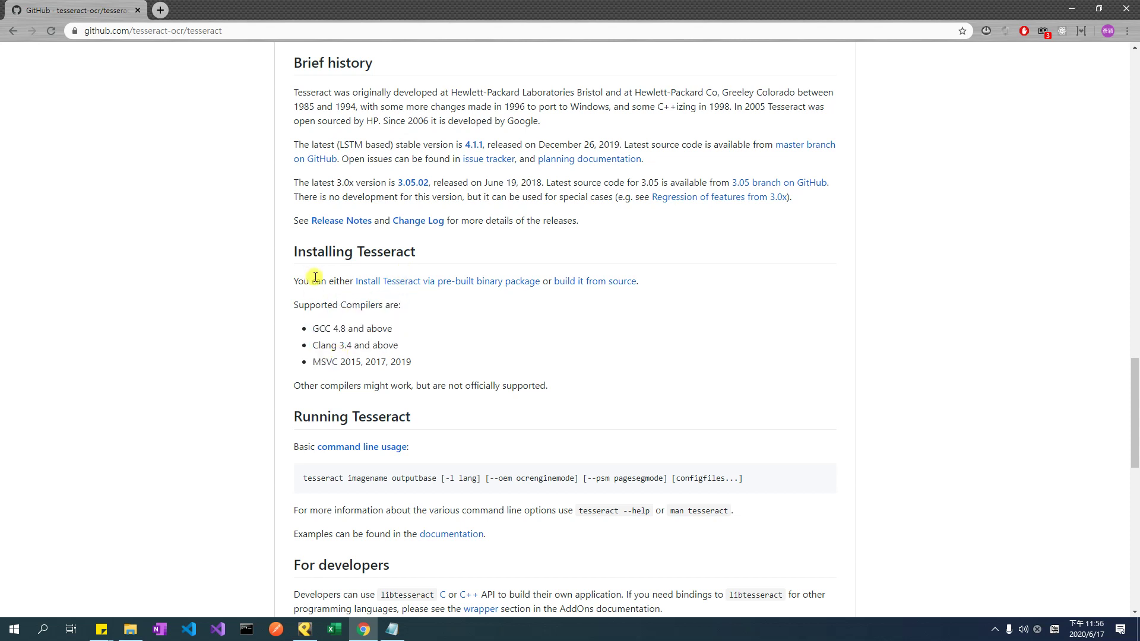
{"action": "left_click_drag", "start_coordinate": [313, 281], "coordinate": [321, 327]}
{"action": "left_click", "coordinate": [321, 328]}
{"action": "left_click_drag", "start_coordinate": [311, 255], "coordinate": [360, 254]}
{"action": "left_click", "coordinate": [340, 303]}
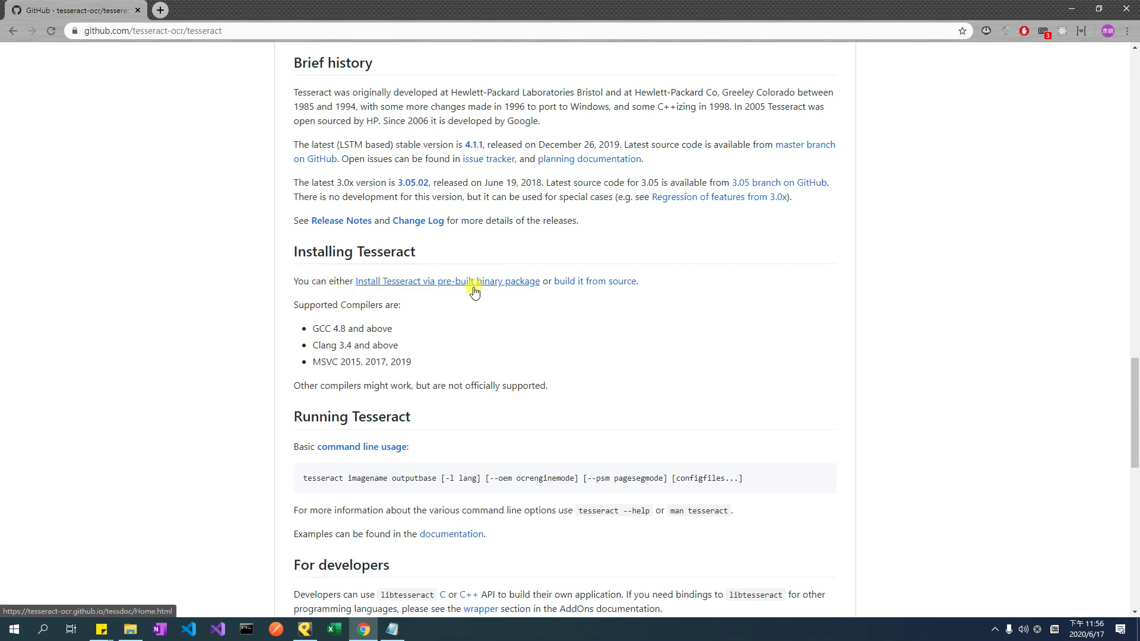
{"action": "middle_click", "coordinate": [510, 283]}
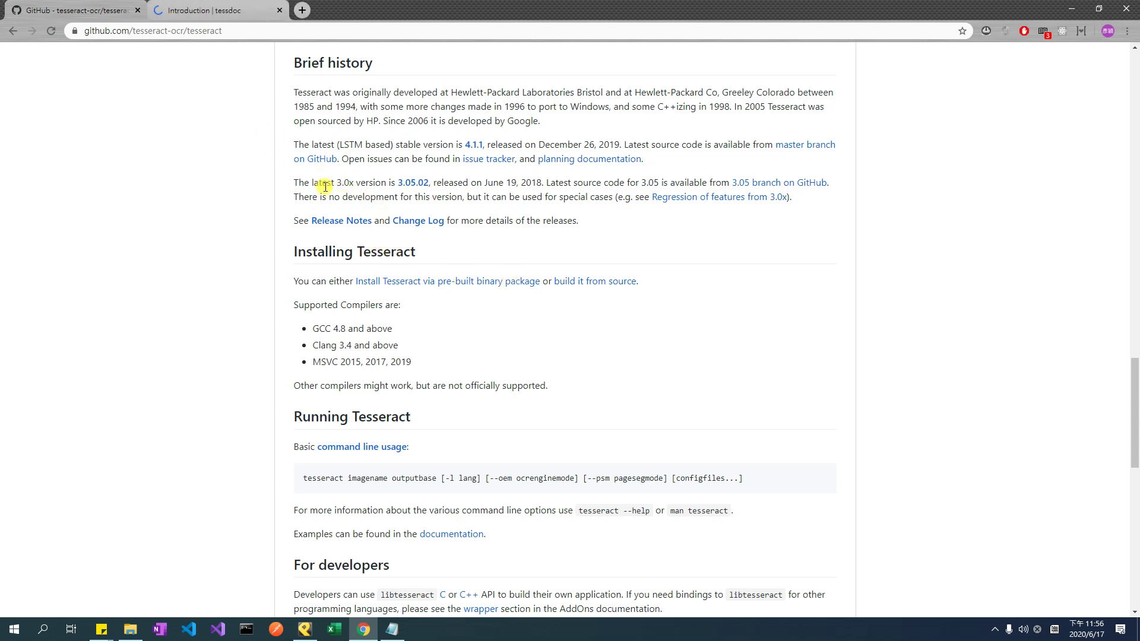
{"action": "scroll", "coordinate": [347, 223], "scroll_direction": "down", "scroll_amount": 1}
{"action": "scroll", "coordinate": [356, 387], "scroll_direction": "down", "scroll_amount": 3}
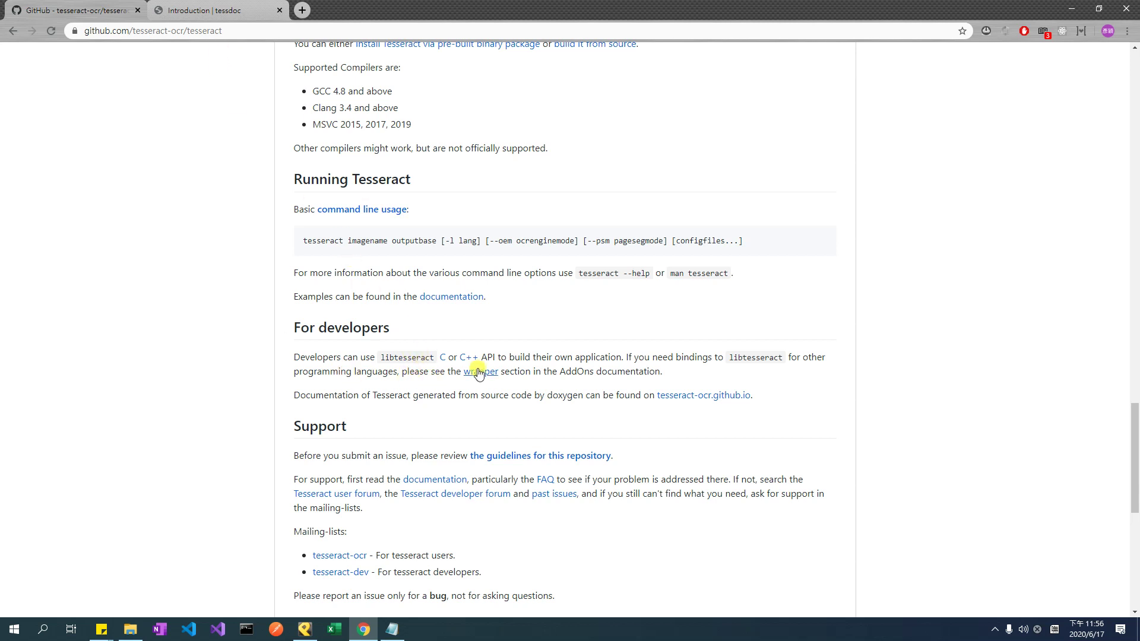
On the tessdoc installation page, scroll past Linux and macOS to the Windows section
{"action": "left_click", "coordinate": [239, 9]}
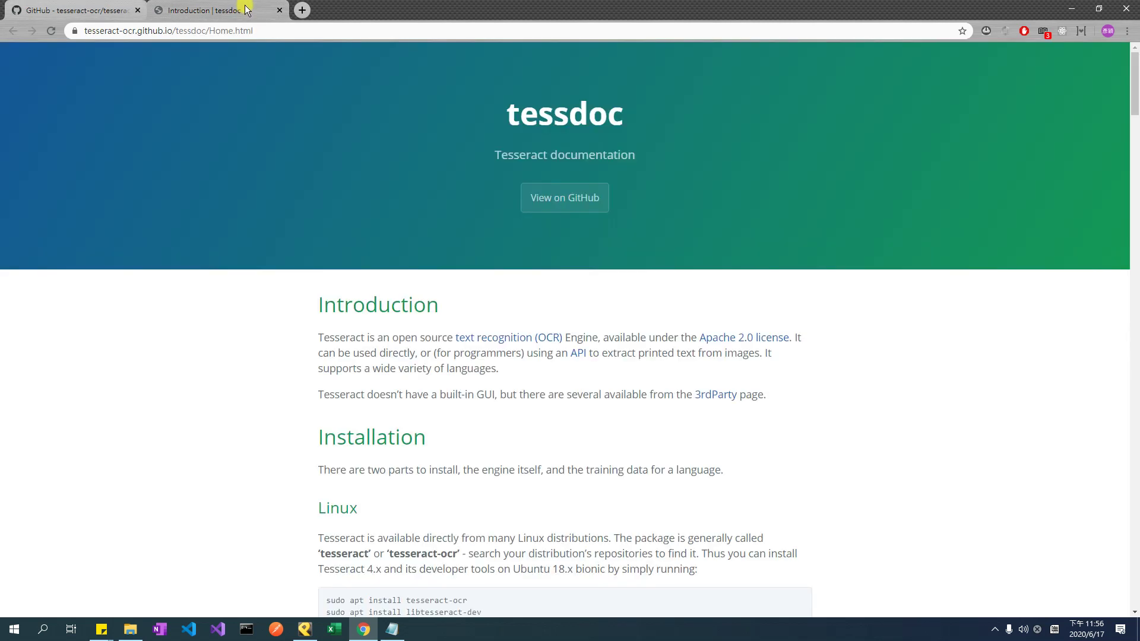
{"action": "scroll", "coordinate": [538, 260], "scroll_direction": "down", "scroll_amount": 3}
{"action": "scroll", "coordinate": [674, 208], "scroll_direction": "up", "scroll_amount": 1}
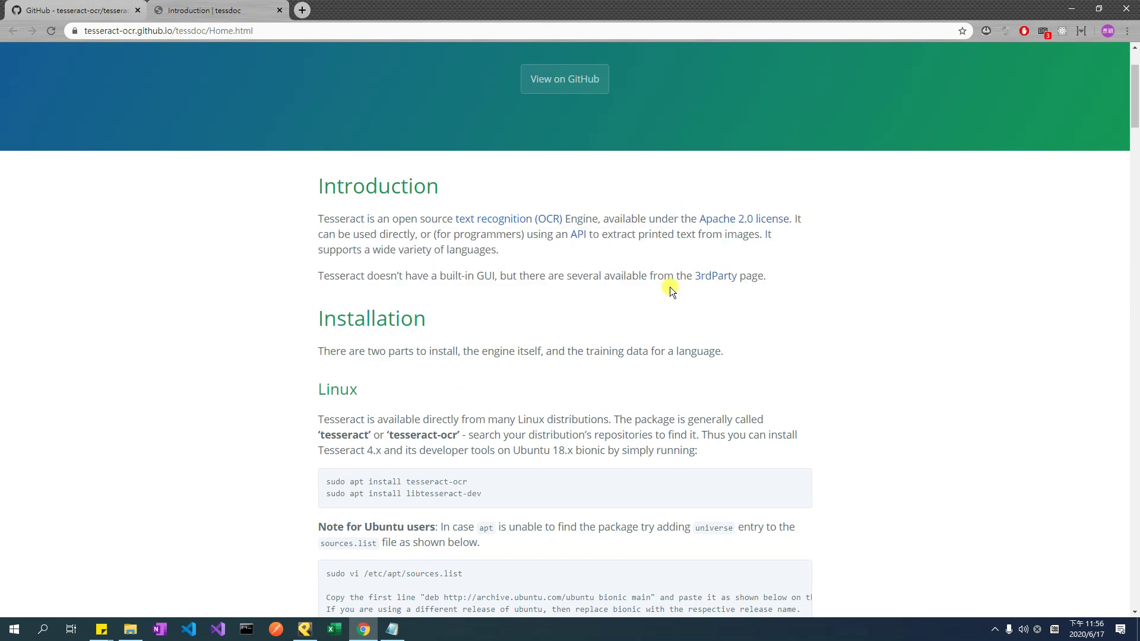
{"action": "scroll", "coordinate": [627, 269], "scroll_direction": "down", "scroll_amount": 2}
{"action": "scroll", "coordinate": [556, 196], "scroll_direction": "down", "scroll_amount": 2}
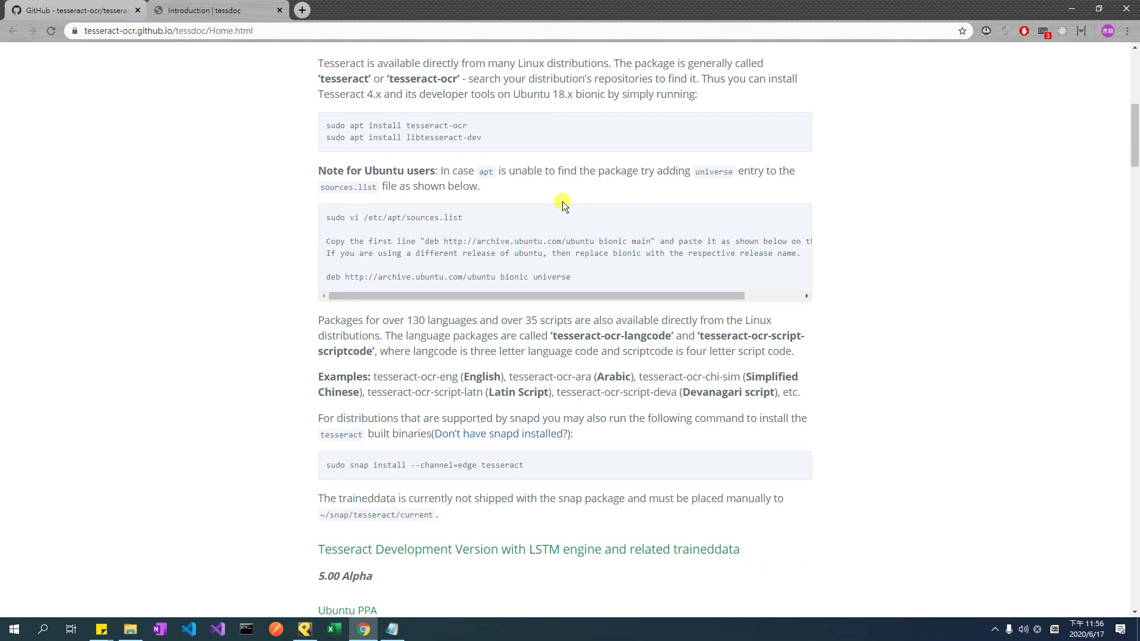
{"action": "scroll", "coordinate": [562, 204], "scroll_direction": "down", "scroll_amount": 2}
{"action": "scroll", "coordinate": [552, 236], "scroll_direction": "down", "scroll_amount": 3}
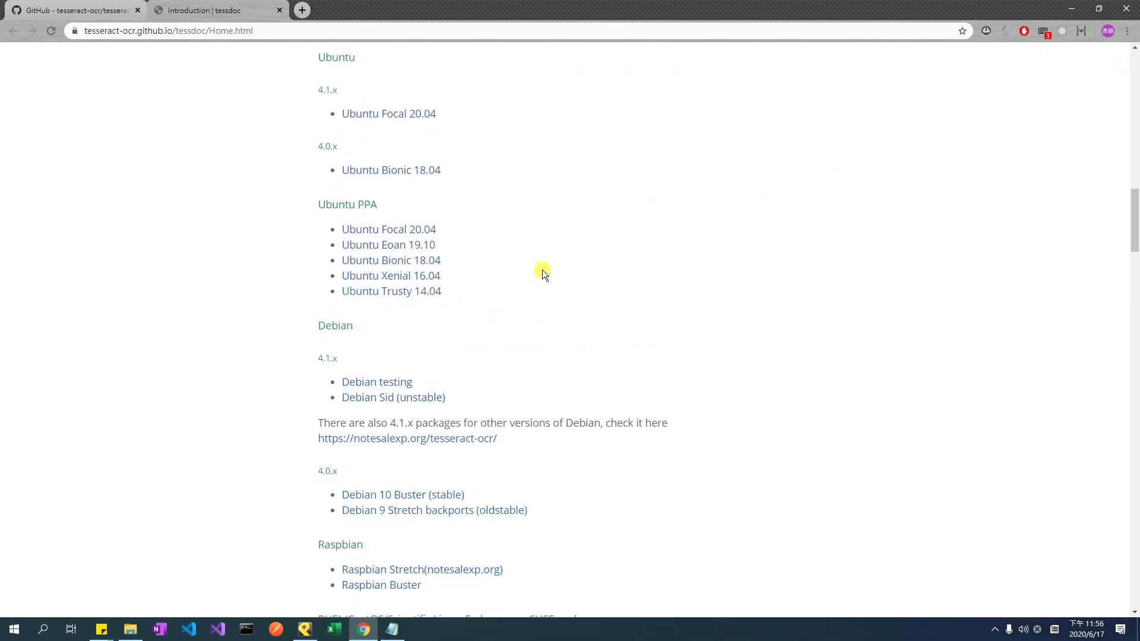
{"action": "scroll", "coordinate": [543, 270], "scroll_direction": "down", "scroll_amount": 5}
{"action": "scroll", "coordinate": [668, 152], "scroll_direction": "down", "scroll_amount": 3}
{"action": "scroll", "coordinate": [784, 236], "scroll_direction": "down", "scroll_amount": 4}
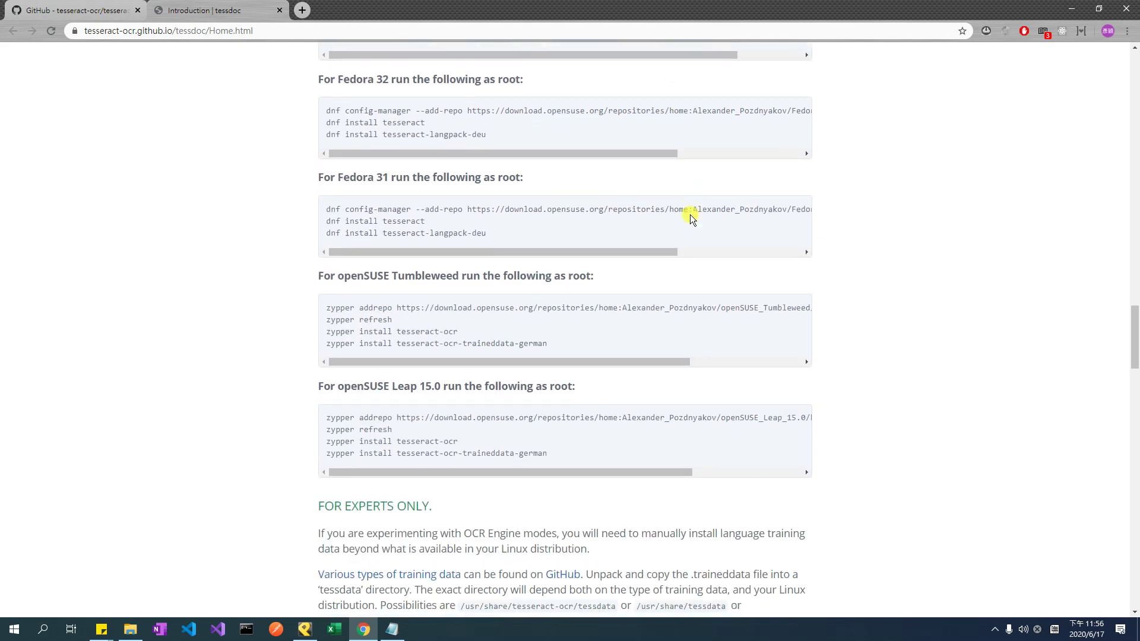
{"action": "scroll", "coordinate": [690, 213], "scroll_direction": "down", "scroll_amount": 5}
{"action": "scroll", "coordinate": [497, 244], "scroll_direction": "down", "scroll_amount": 1}
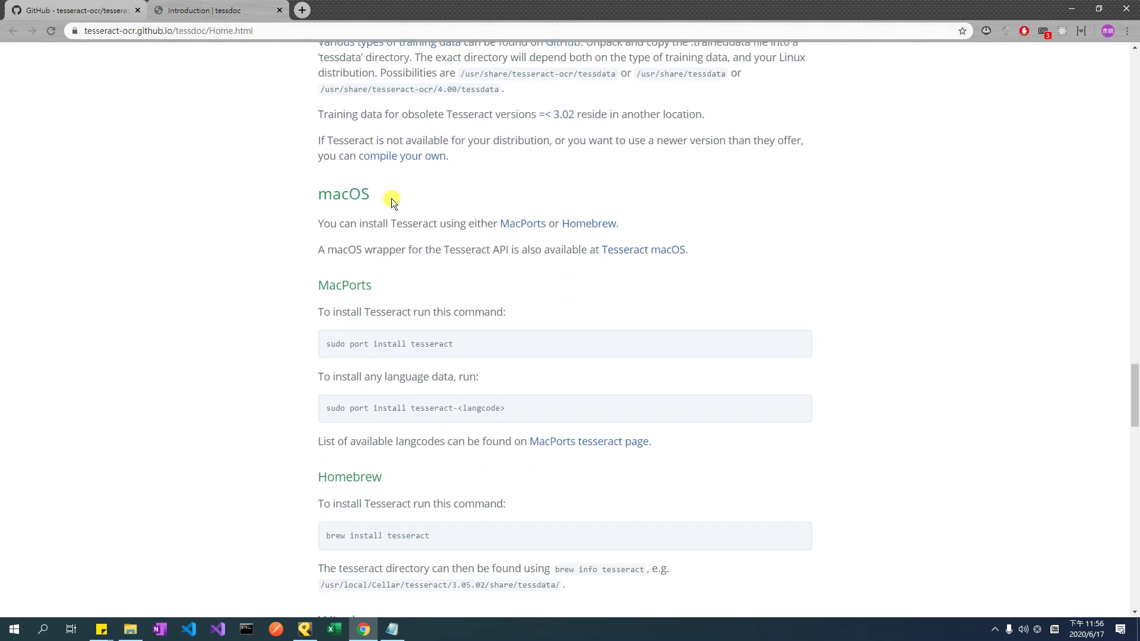
{"action": "scroll", "coordinate": [390, 199], "scroll_direction": "down", "scroll_amount": 3}
{"action": "scroll", "coordinate": [432, 216], "scroll_direction": "down", "scroll_amount": 1}
{"action": "left_click_drag", "start_coordinate": [319, 207], "coordinate": [370, 206]}
{"action": "left_click", "coordinate": [385, 209]}
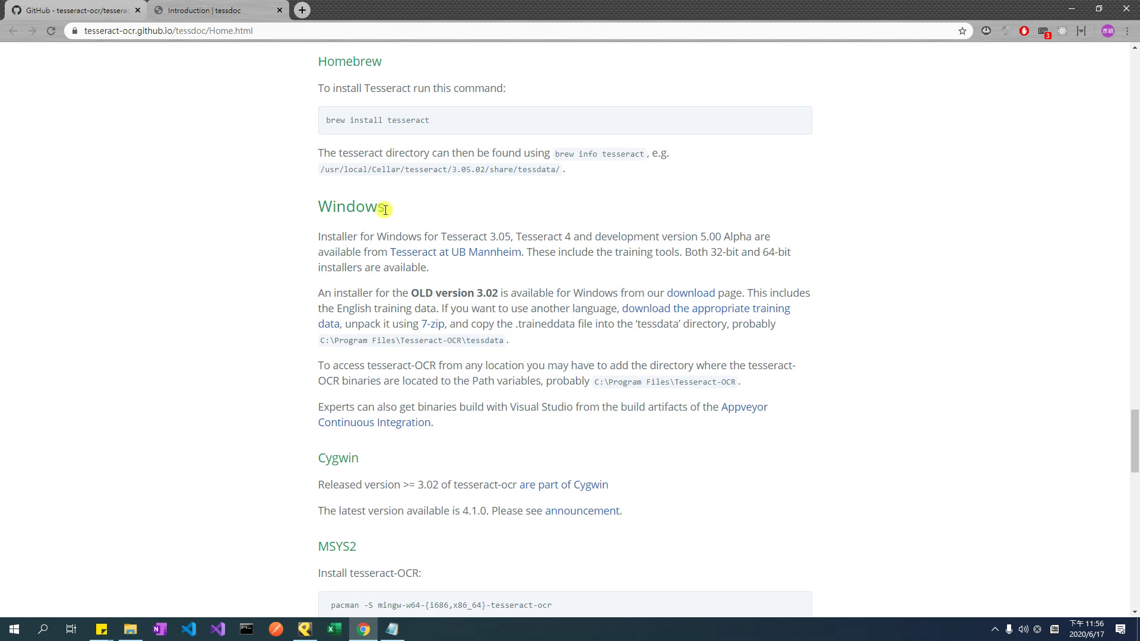
Open the UB Mannheim Tesseract wiki and cancel the 64-bit installer's Save As prompt
{"action": "left_click", "coordinate": [444, 255]}
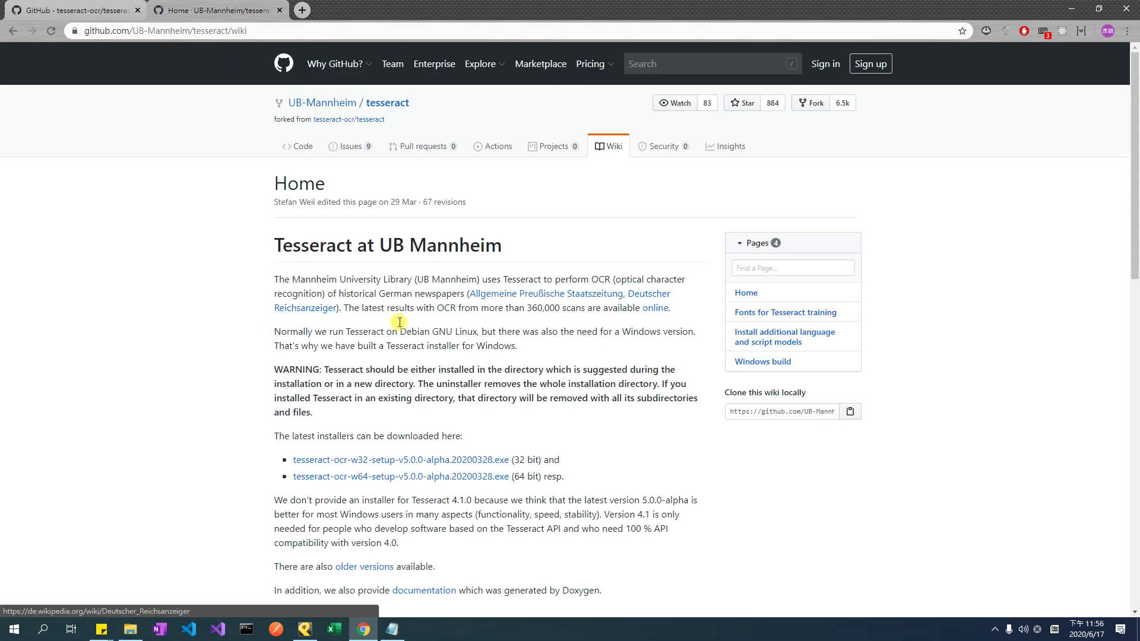
{"action": "left_click_drag", "start_coordinate": [415, 280], "coordinate": [400, 332]}
{"action": "left_click", "coordinate": [400, 332]}
{"action": "scroll", "coordinate": [405, 325], "scroll_direction": "down", "scroll_amount": 2}
{"action": "scroll", "coordinate": [413, 279], "scroll_direction": "up", "scroll_amount": 1}
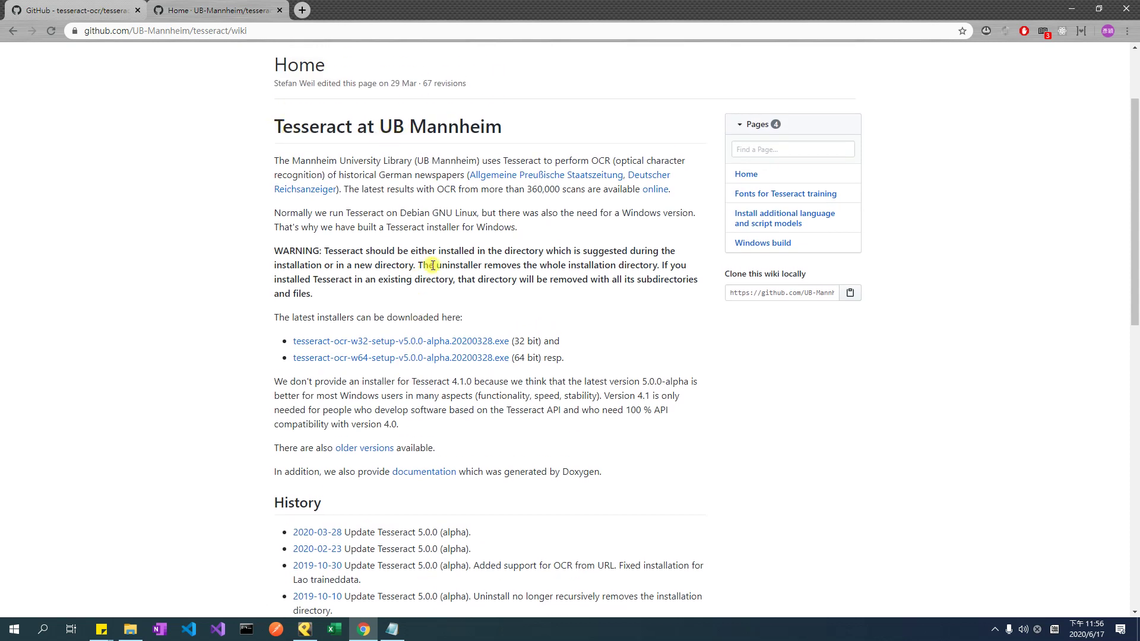
{"action": "left_click", "coordinate": [332, 361]}
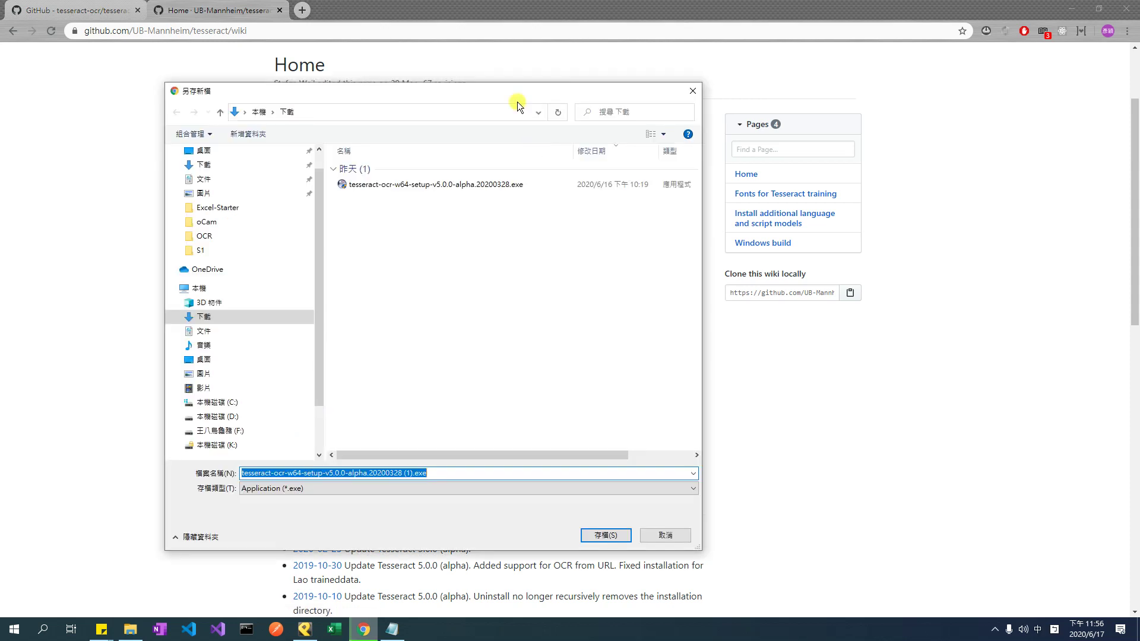
{"action": "left_click_drag", "start_coordinate": [518, 95], "coordinate": [500, 70]}
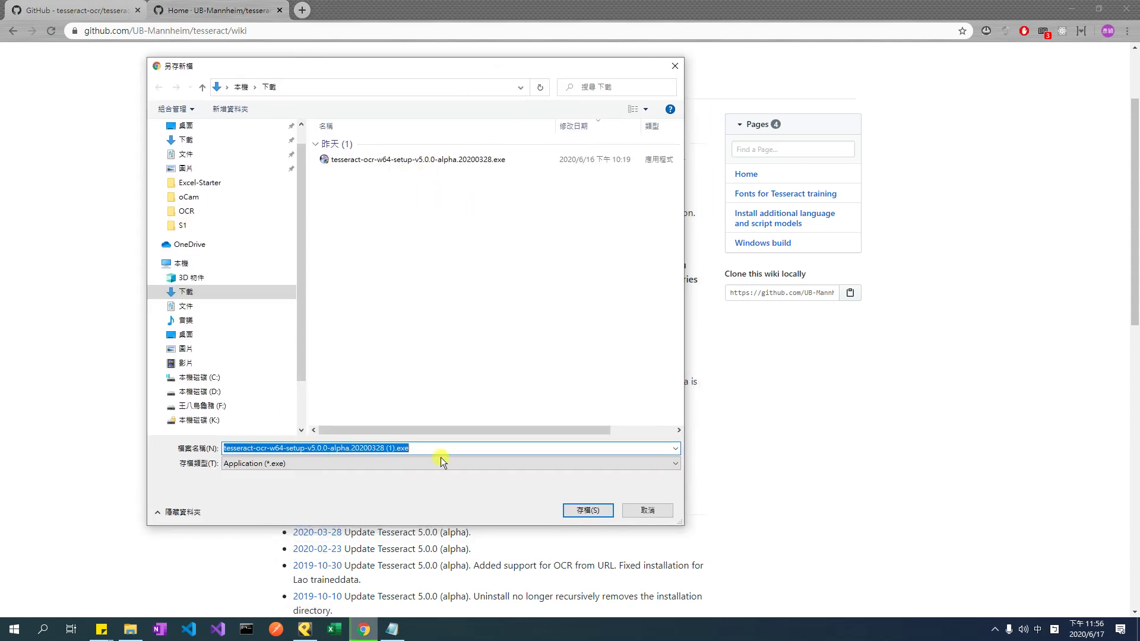
{"action": "left_click", "coordinate": [646, 510]}
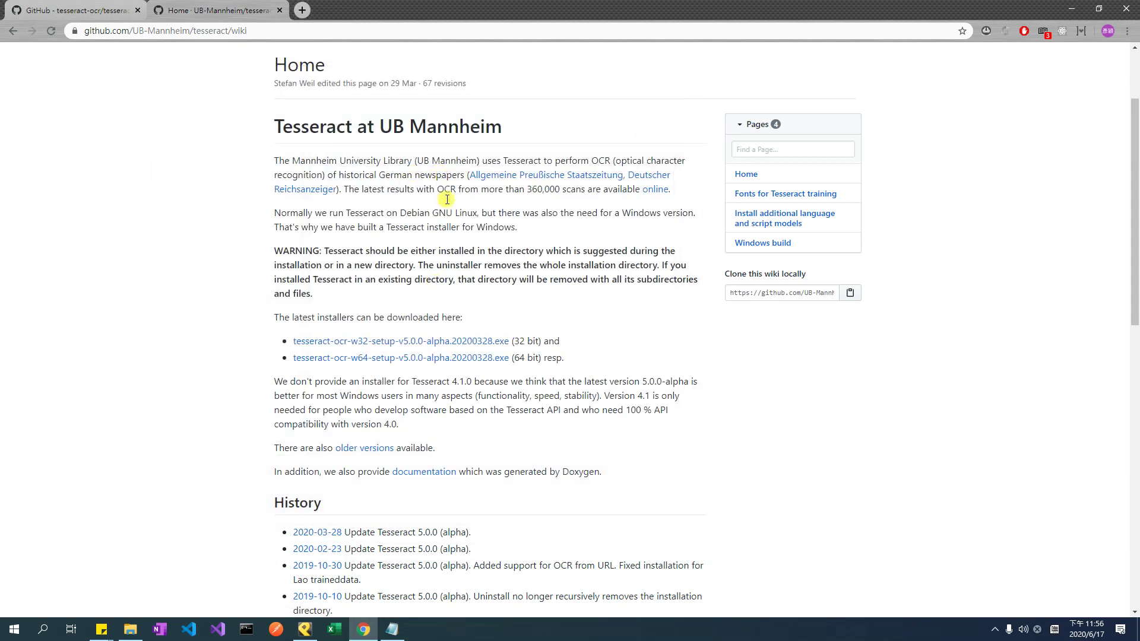
Run tesseract-ocr-w64-setup from Downloads and install it for all users in the default folder
{"action": "left_click", "coordinate": [127, 629]}
{"action": "left_click", "coordinate": [353, 302]}
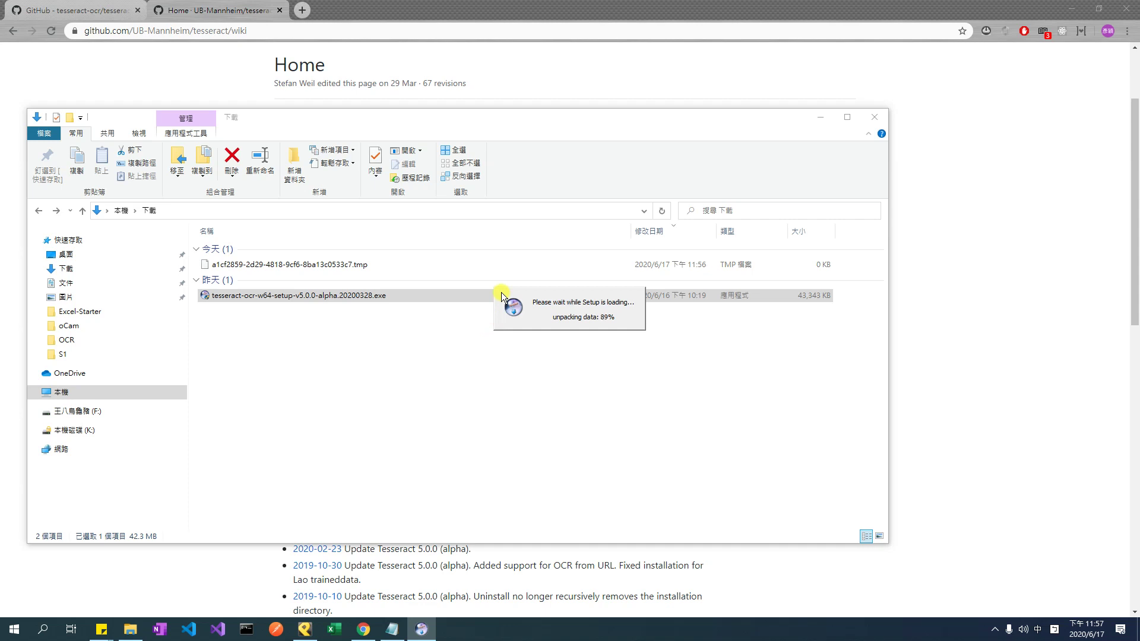
{"action": "left_click", "coordinate": [630, 410]}
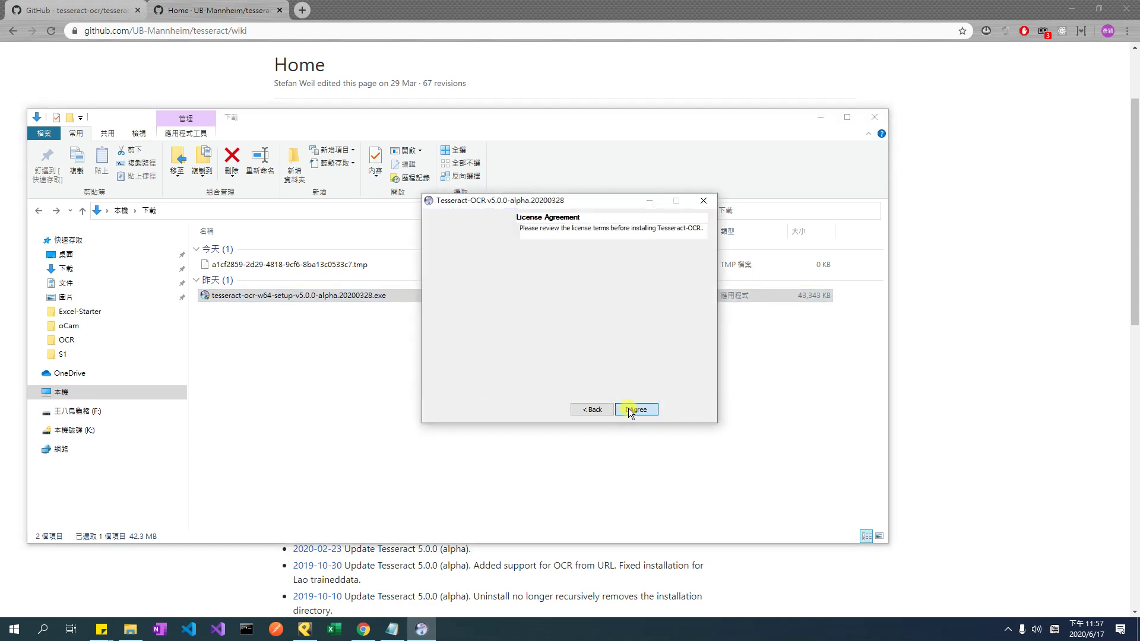
{"action": "left_click", "coordinate": [655, 411]}
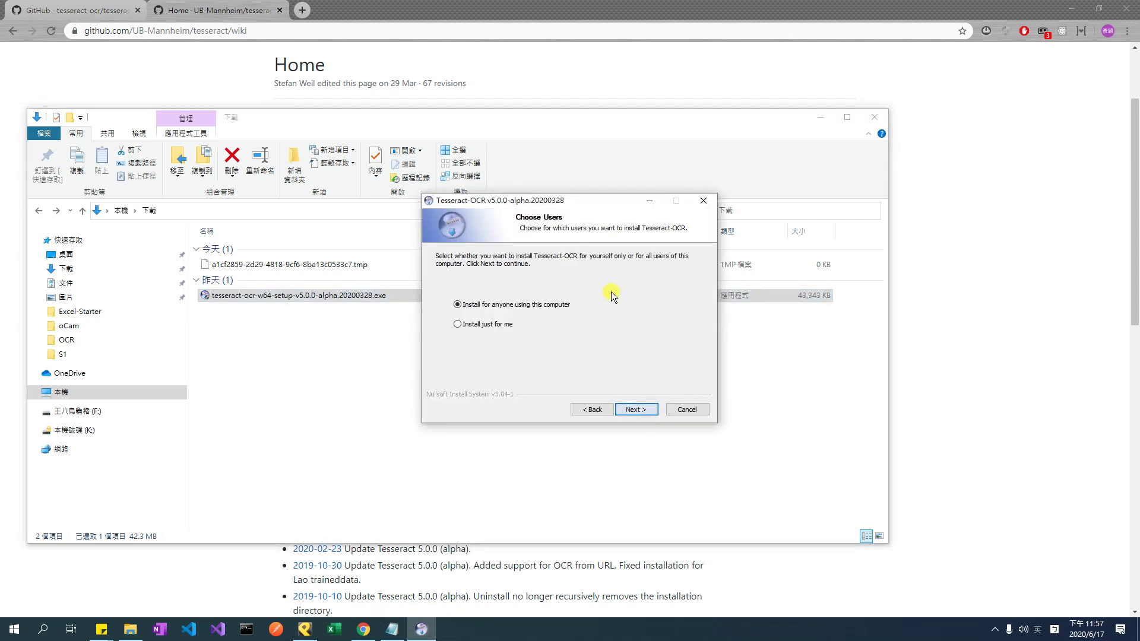
{"action": "left_click", "coordinate": [636, 410]}
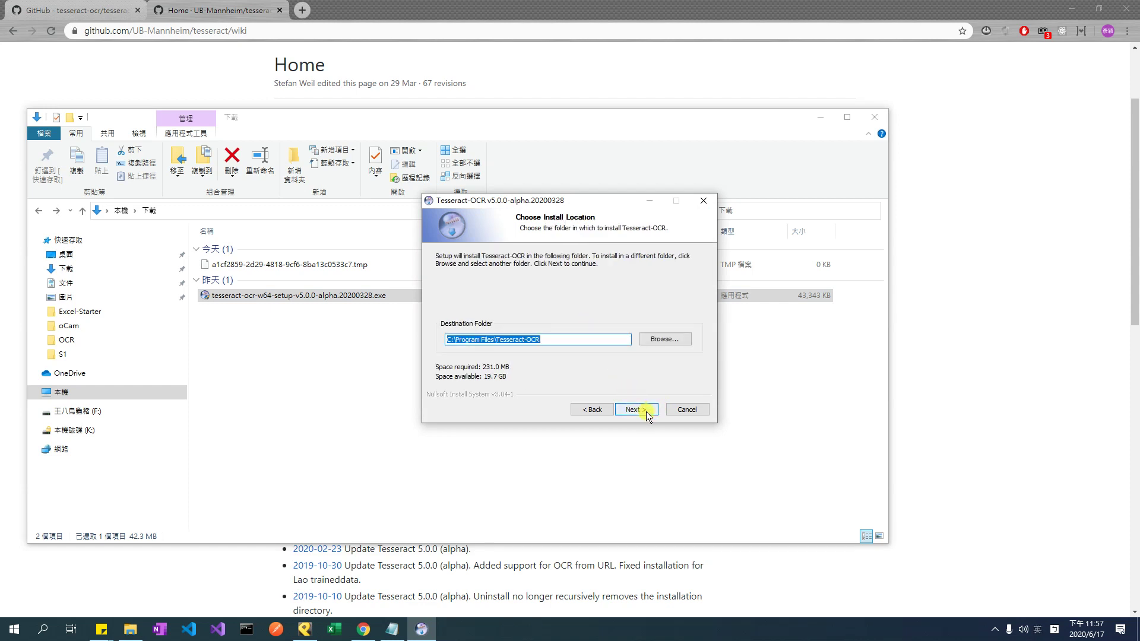
{"action": "left_click", "coordinate": [646, 411]}
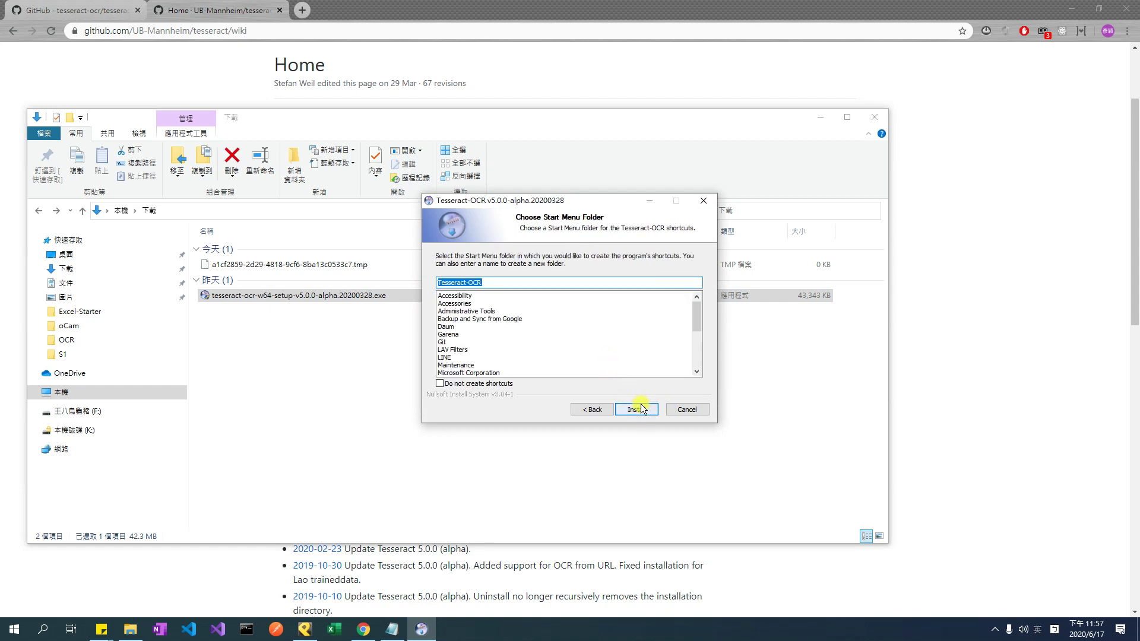
{"action": "left_click", "coordinate": [641, 408]}
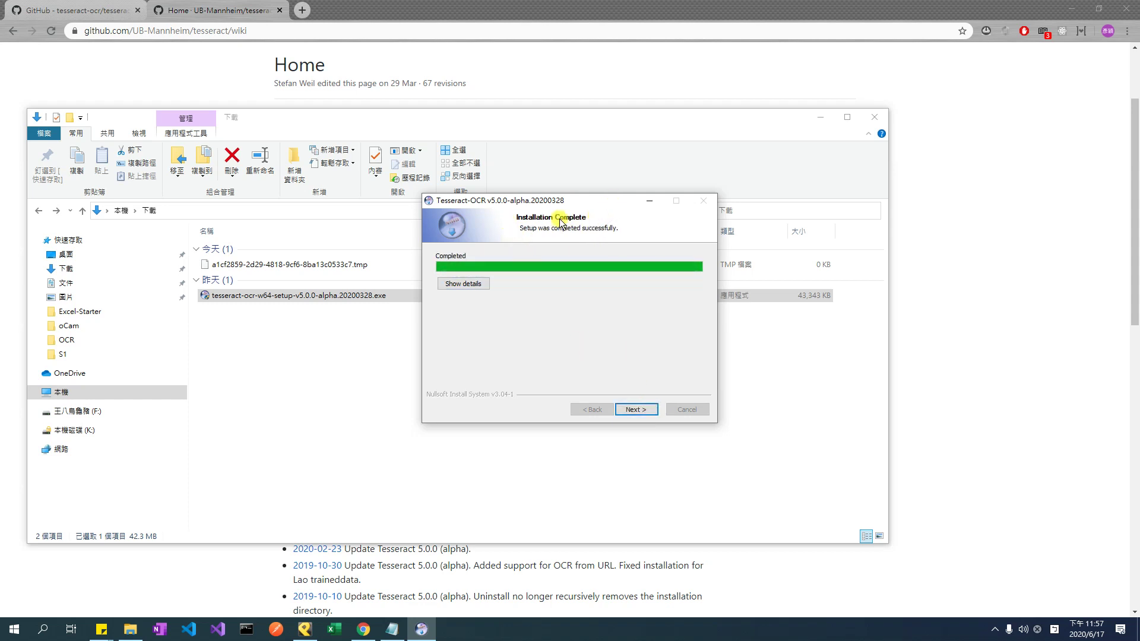
{"action": "left_click", "coordinate": [638, 409]}
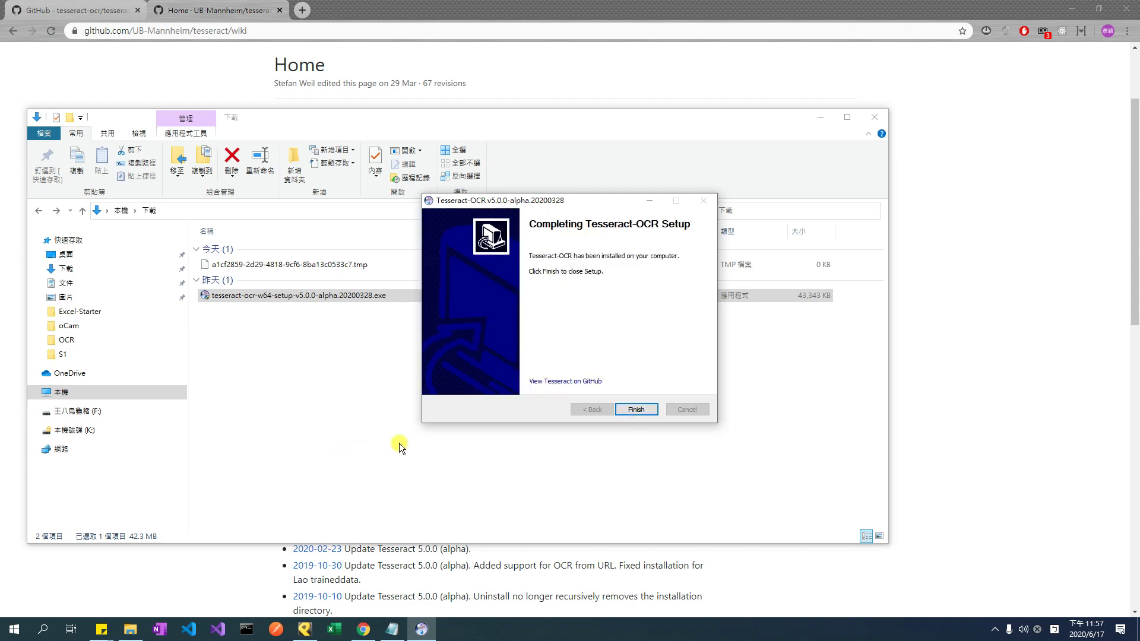
{"action": "left_click", "coordinate": [636, 411]}
{"action": "mouse_move", "coordinate": [130, 629]}
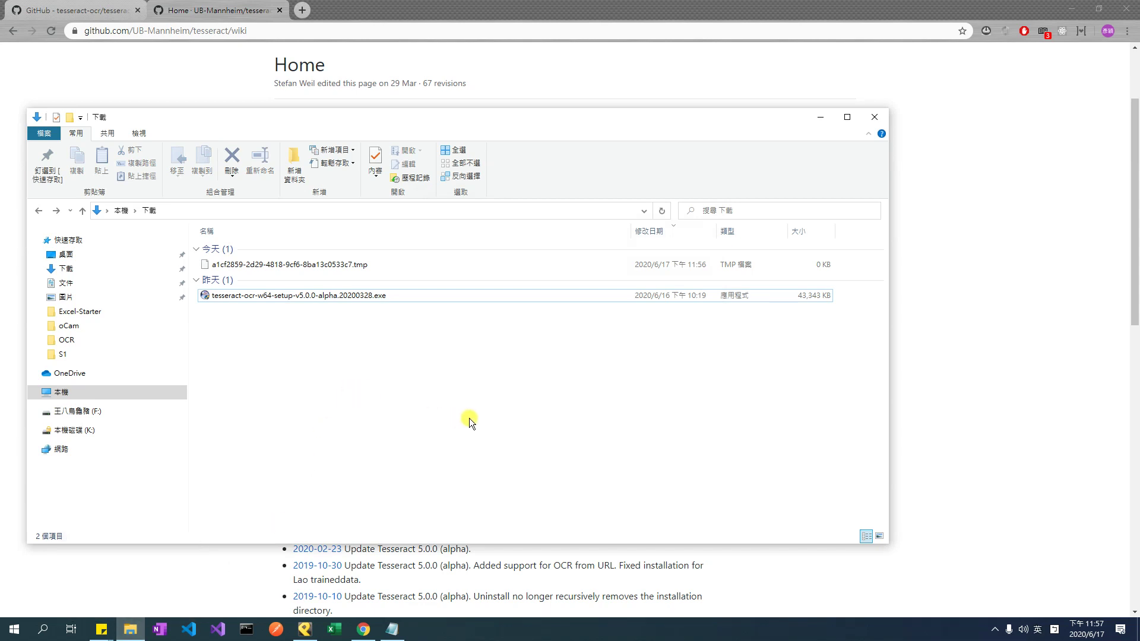
Hide the Downloads window and search Windows for 'control' to find Control Panel
{"action": "left_click", "coordinate": [821, 117]}
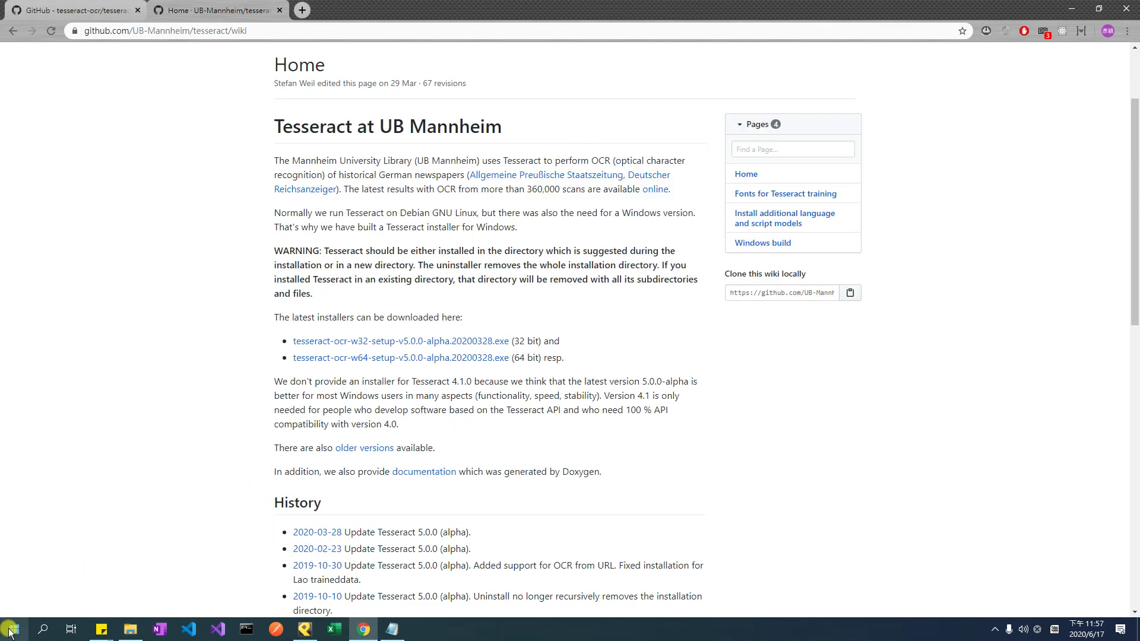
{"action": "left_click", "coordinate": [43, 629]}
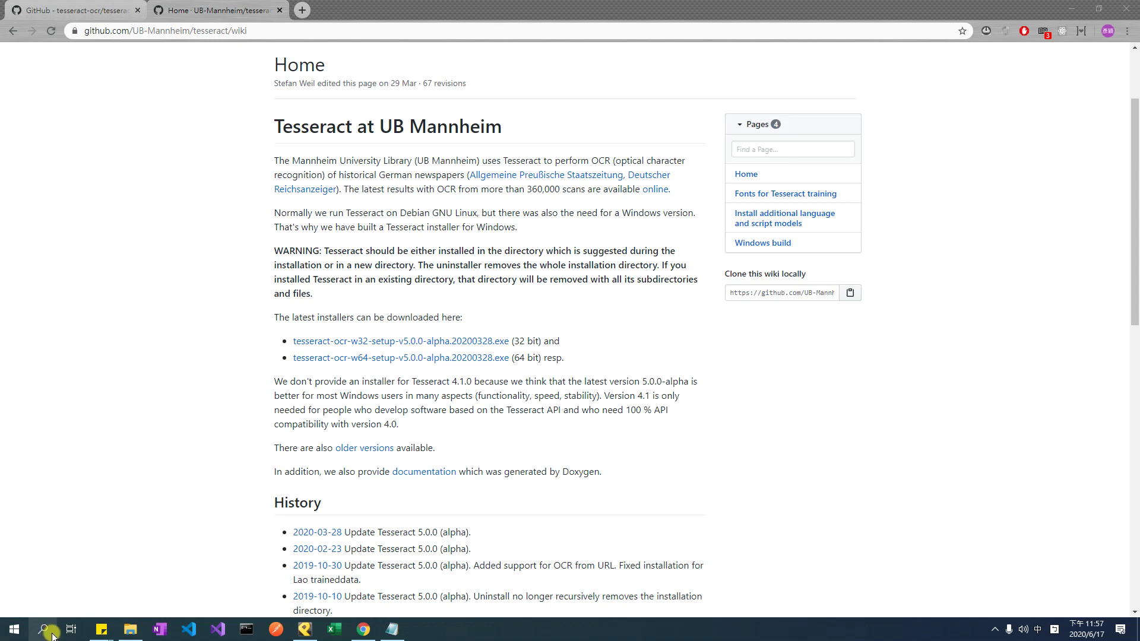
{"action": "left_click", "coordinate": [47, 631]}
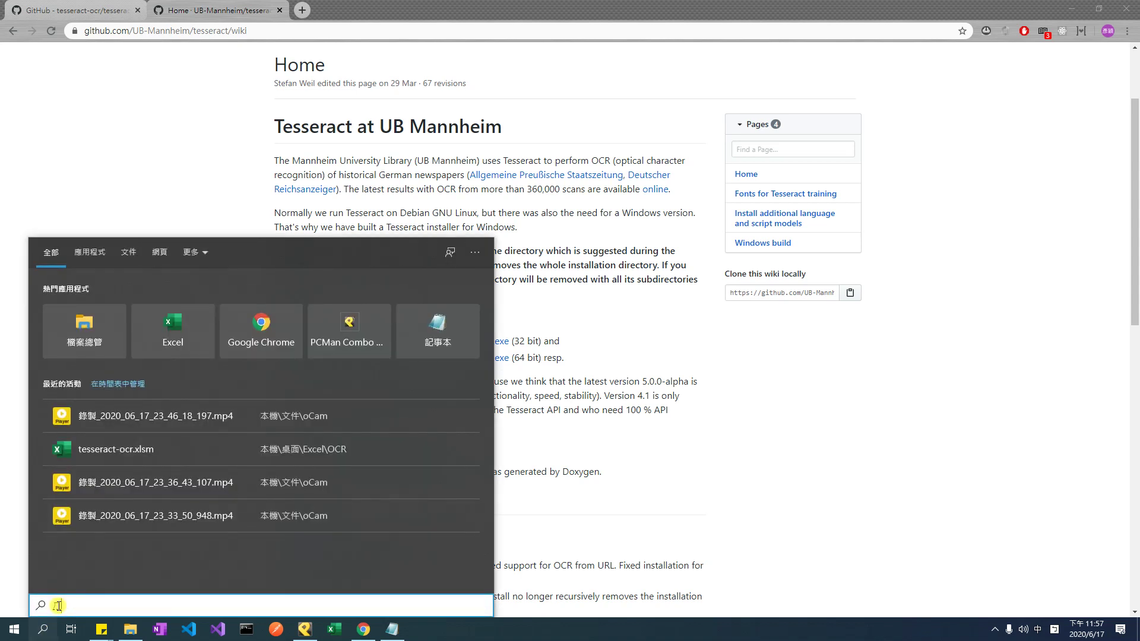
{"action": "type", "text": "contorl"}
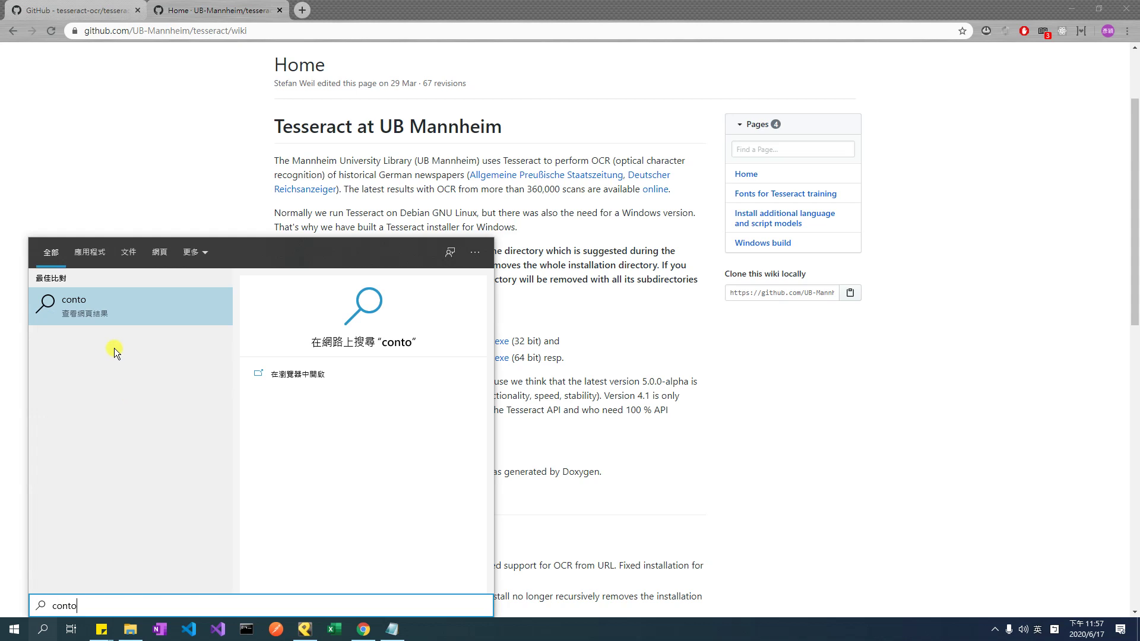
{"action": "key", "text": "BackSpace"}
{"action": "type", "text": "r"}
Reach Environment Variables through Control Panel's System and Advanced system settings
{"action": "left_click", "coordinate": [115, 311]}
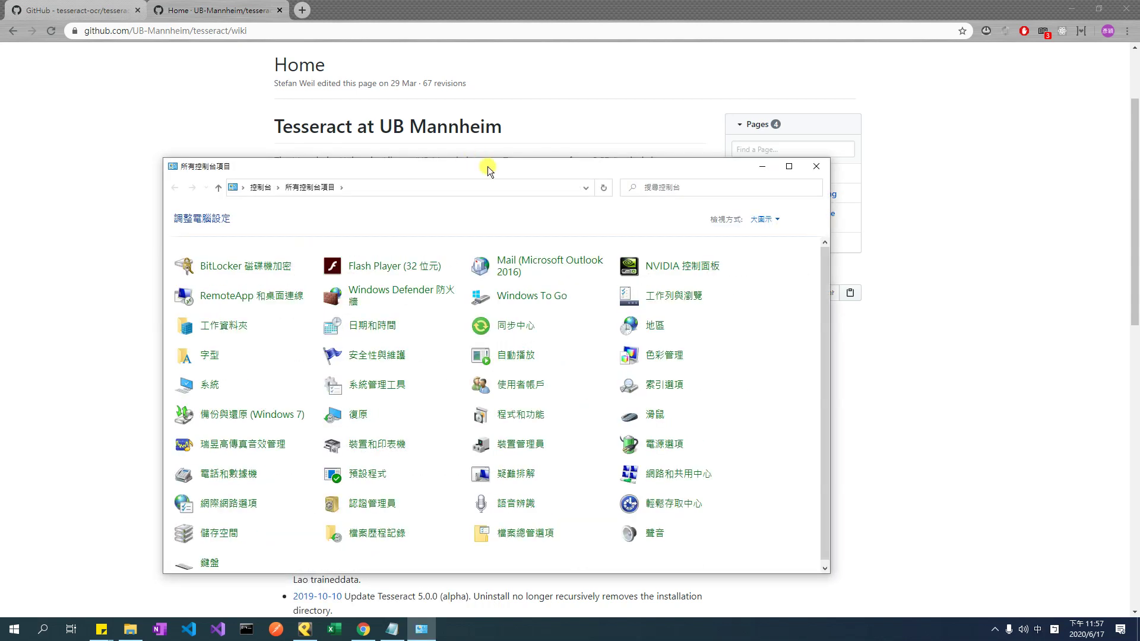
{"action": "mouse_move", "coordinate": [487, 166]}
{"action": "left_mouse_down"}
{"action": "mouse_move", "coordinate": [528, 108]}
{"action": "mouse_move", "coordinate": [503, 109]}
{"action": "left_mouse_up"}
{"action": "left_click", "coordinate": [242, 327]}
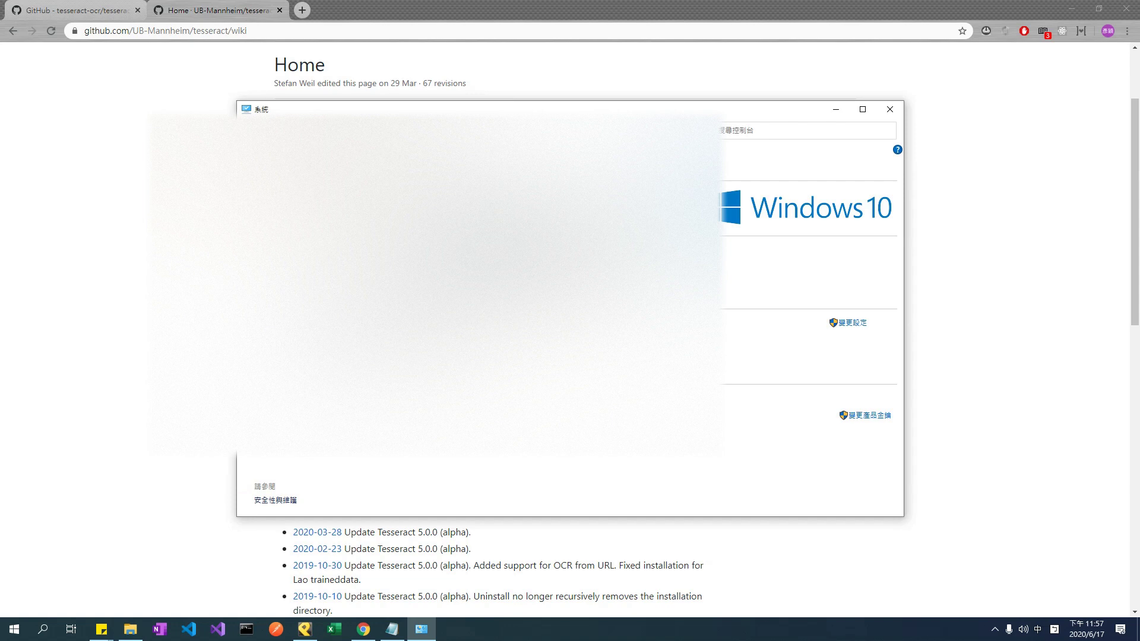
{"action": "left_click_drag", "start_coordinate": [294, 113], "coordinate": [429, 119]}
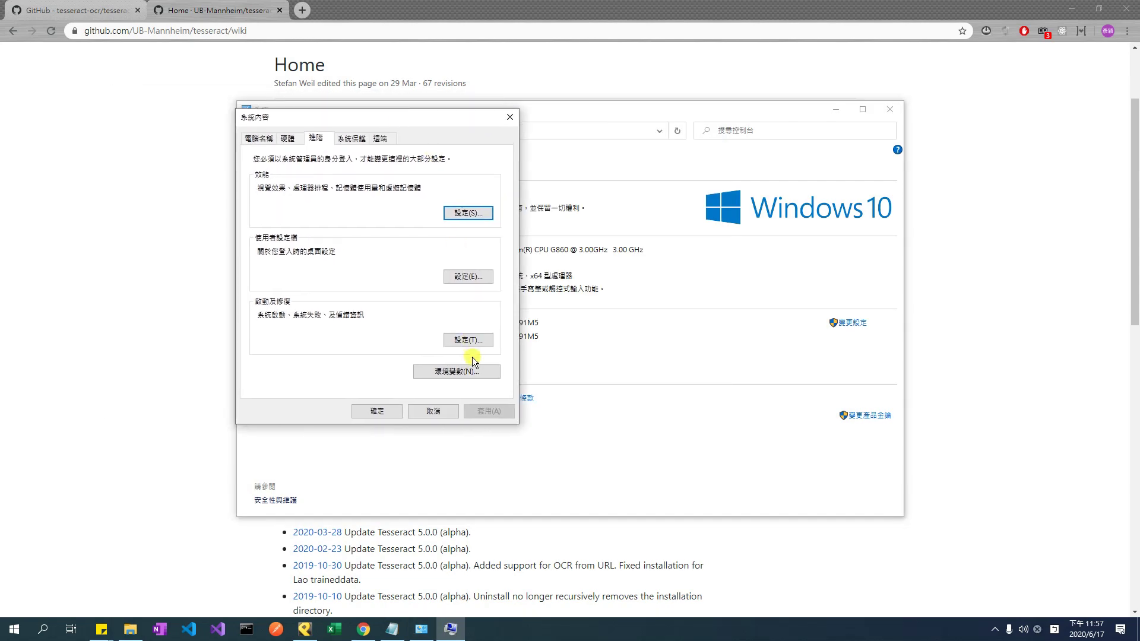
{"action": "left_click", "coordinate": [458, 372]}
{"action": "left_click_drag", "start_coordinate": [565, 143], "coordinate": [588, 134]}
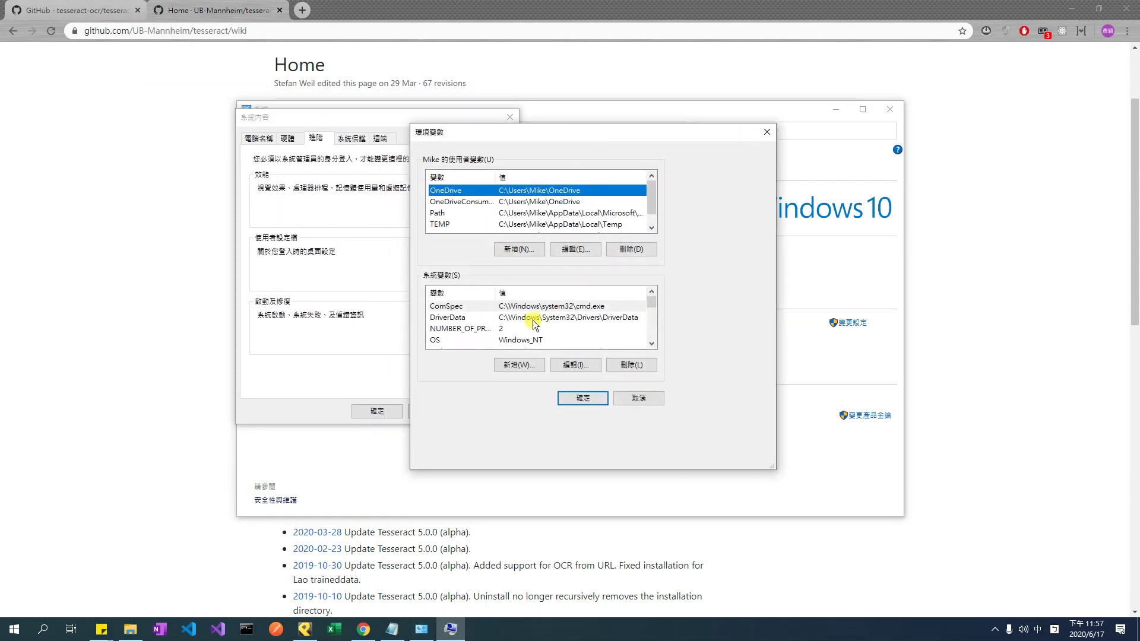
{"action": "scroll", "coordinate": [534, 323], "scroll_direction": "down", "scroll_amount": 2}
{"action": "scroll", "coordinate": [485, 313], "scroll_direction": "down", "scroll_amount": 2}
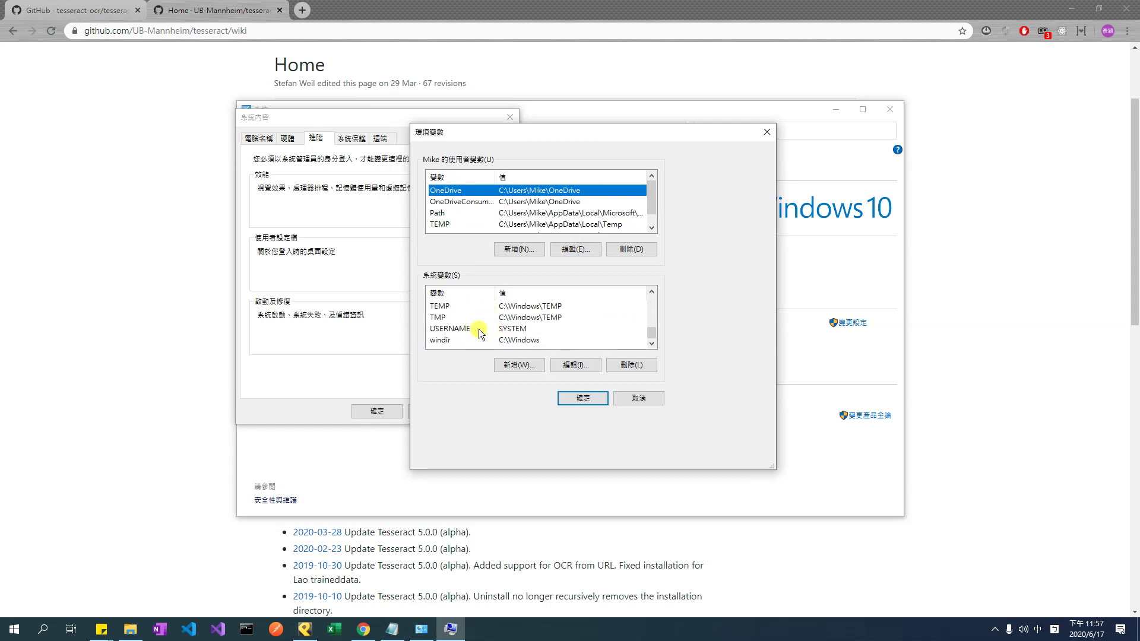
{"action": "scroll", "coordinate": [472, 332], "scroll_direction": "up", "scroll_amount": 1}
{"action": "scroll", "coordinate": [464, 334], "scroll_direction": "up", "scroll_amount": 2}
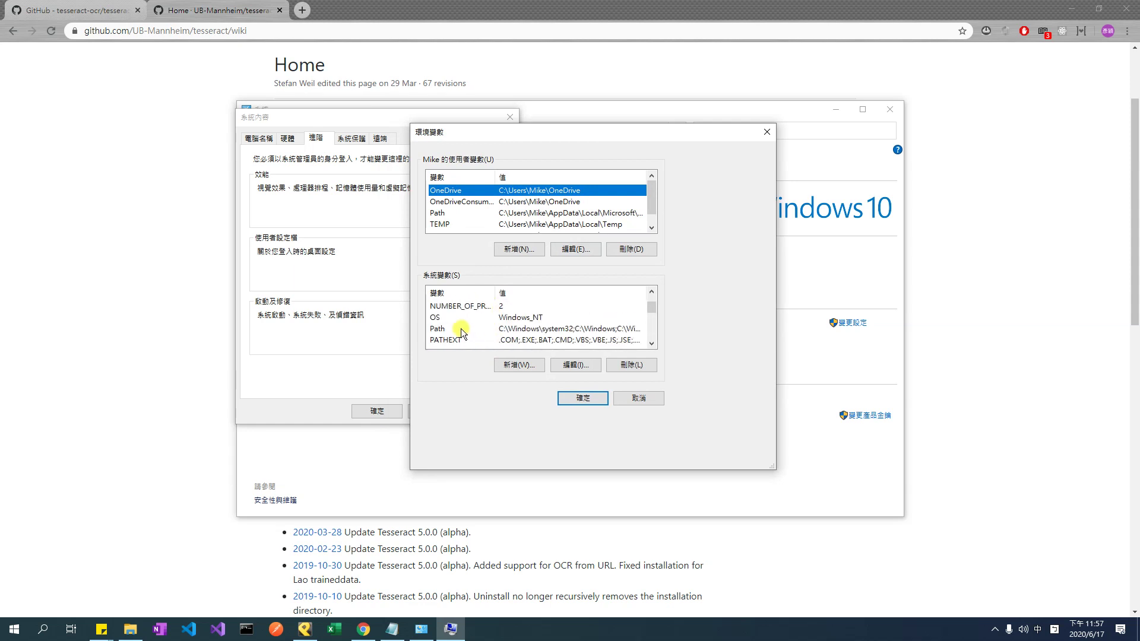
Confirm the system Path lists C:\Program Files\Tesseract-OCR\, then close all windows unchanged
{"action": "left_click", "coordinate": [455, 326]}
{"action": "left_click", "coordinate": [583, 365]}
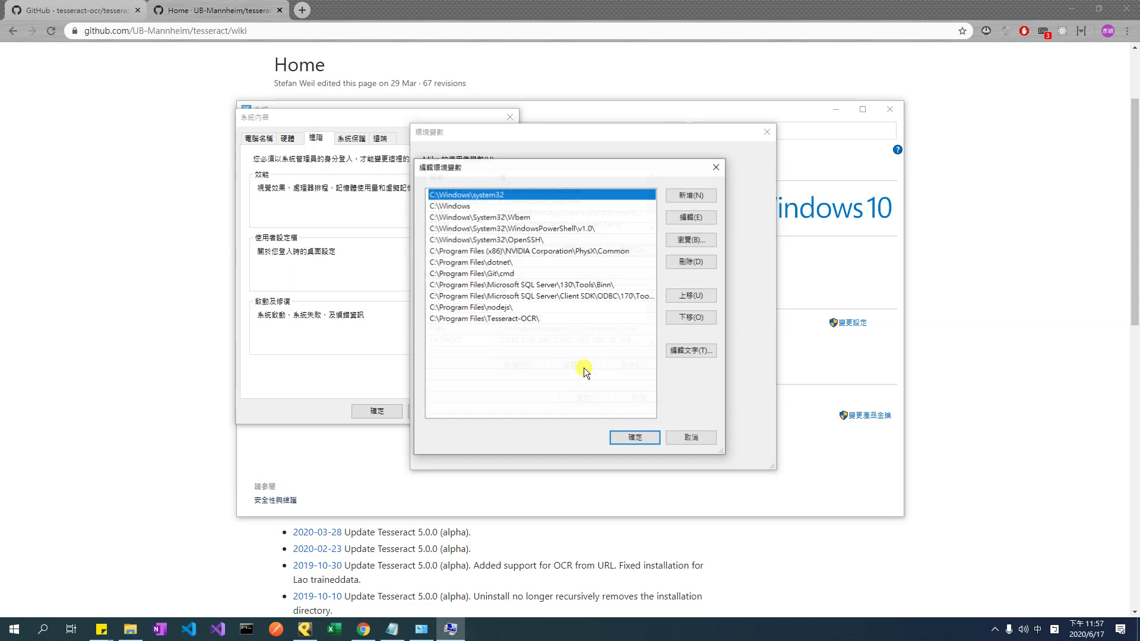
{"action": "left_click", "coordinate": [521, 321]}
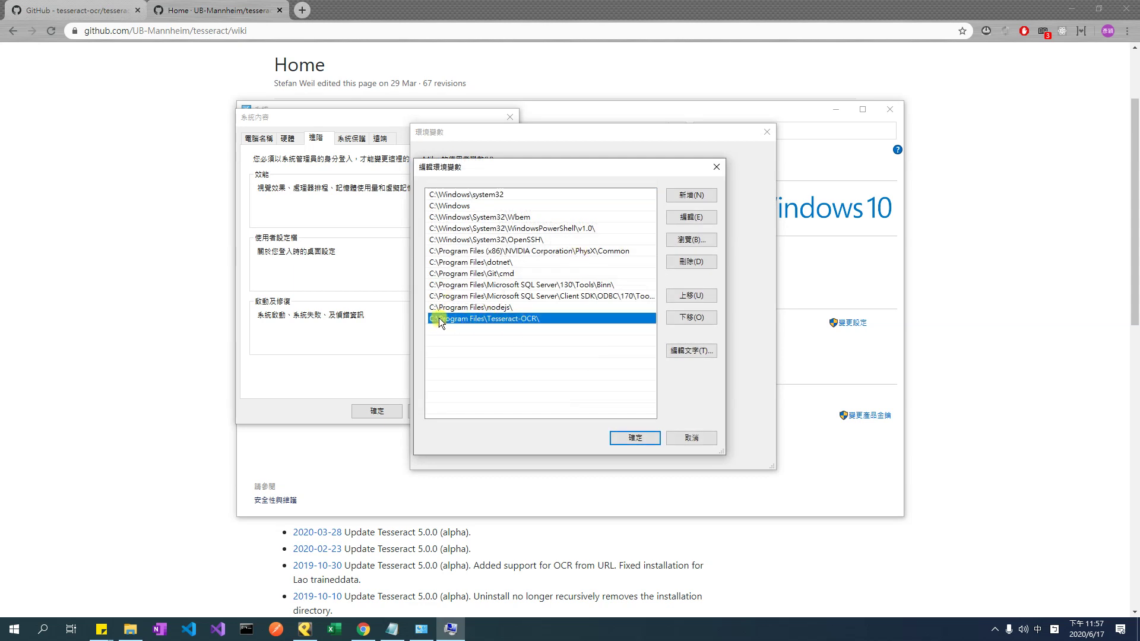
{"action": "left_click", "coordinate": [500, 319]}
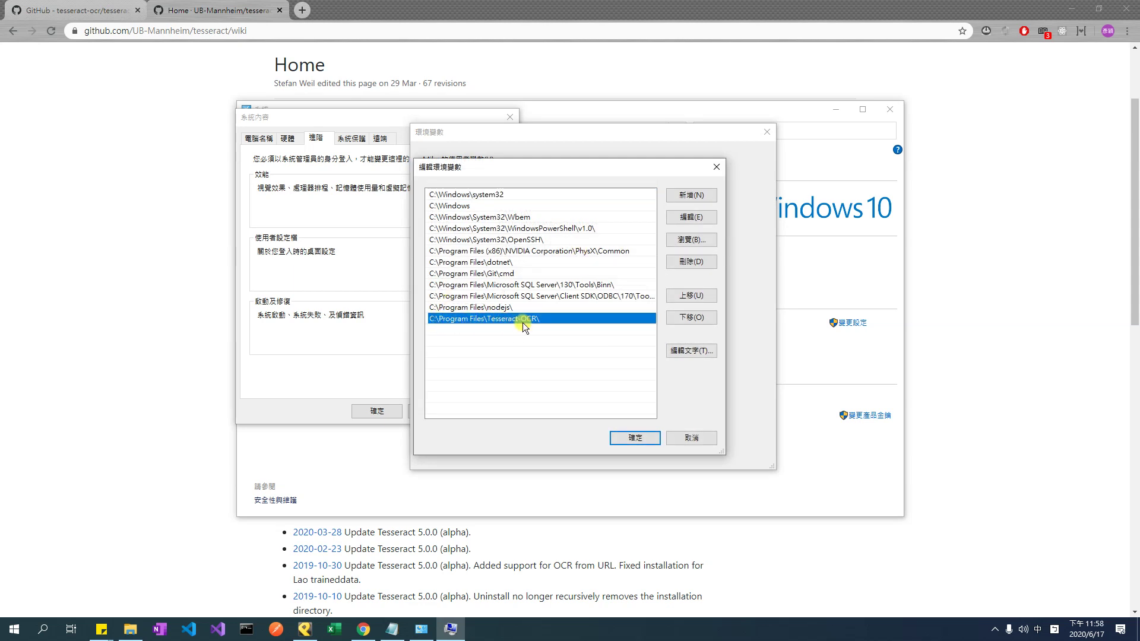
{"action": "left_click", "coordinate": [682, 438]}
{"action": "left_click", "coordinate": [650, 402]}
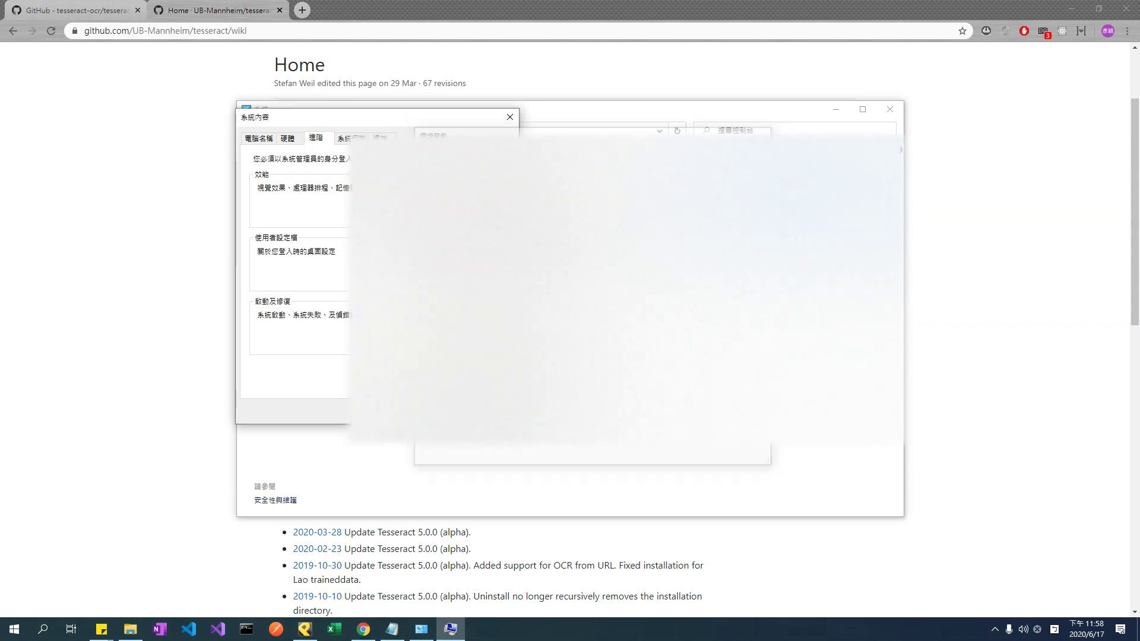
{"action": "key", "text": "Return"}
{"action": "left_click", "coordinate": [890, 109]}
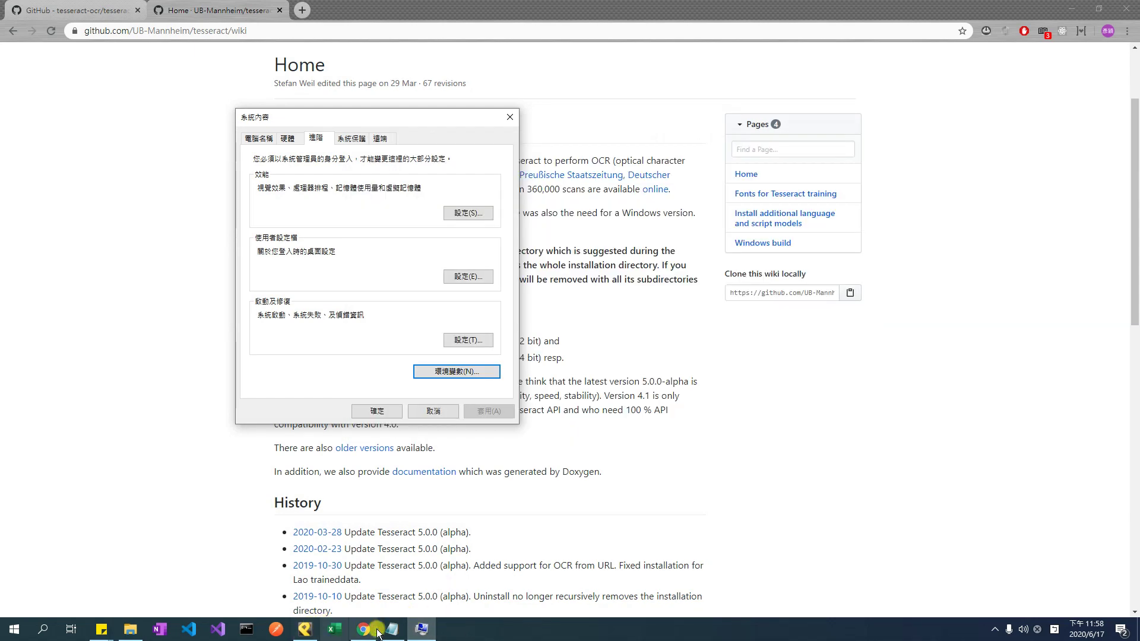
Launch Excel and create a new blank workbook
{"action": "left_click", "coordinate": [395, 631]}
{"action": "left_click", "coordinate": [396, 631]}
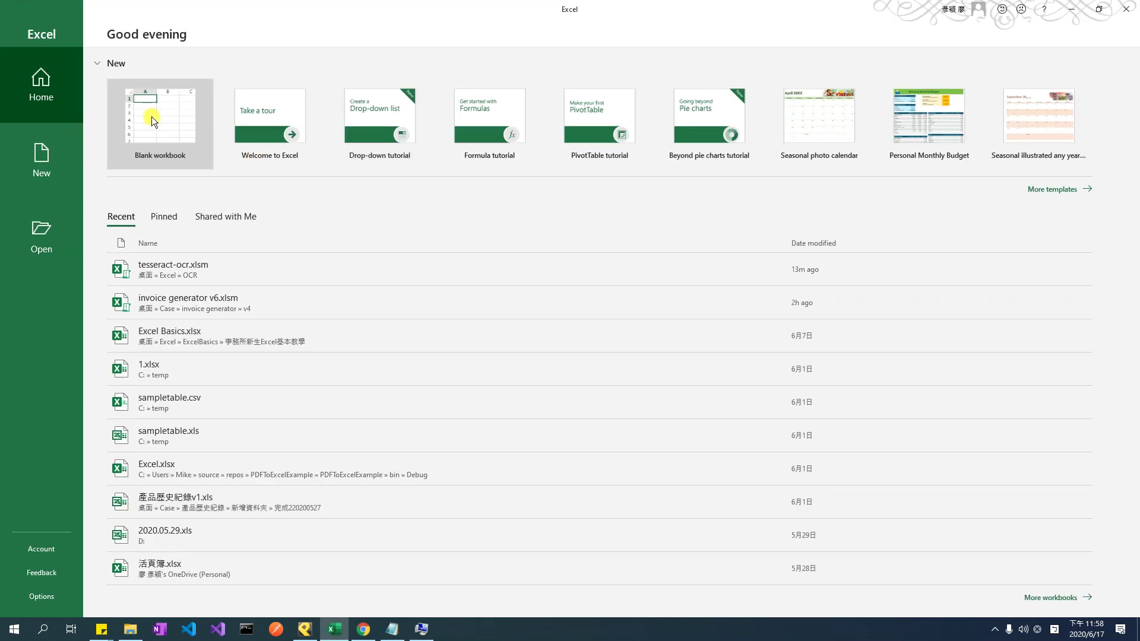
{"action": "left_click", "coordinate": [153, 115]}
{"action": "left_click", "coordinate": [372, 221]}
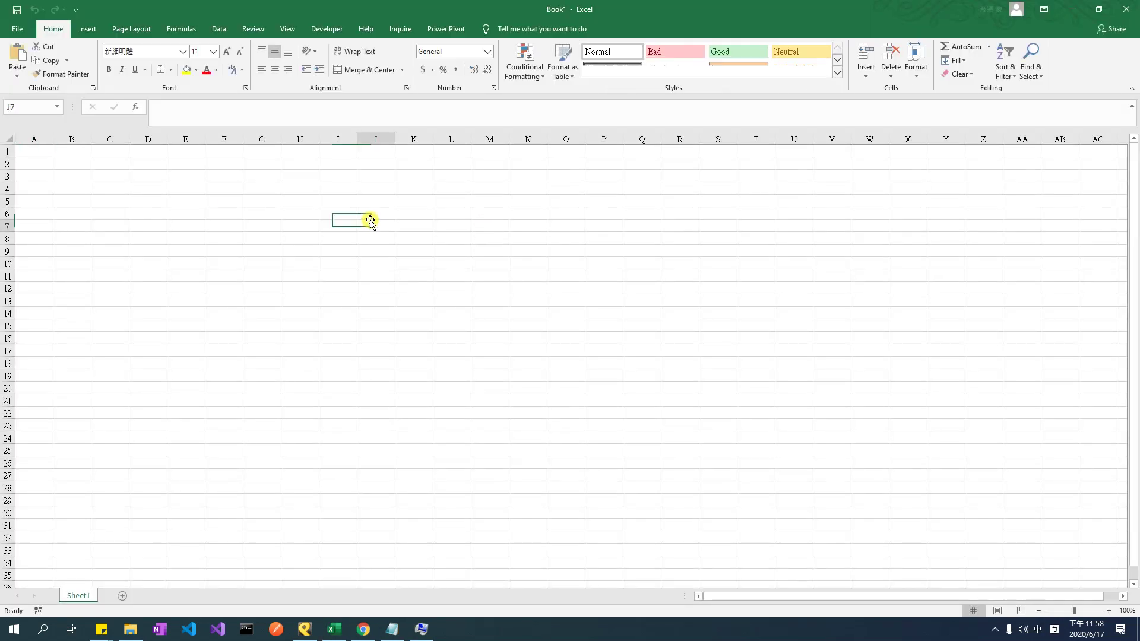
{"action": "left_click", "coordinate": [301, 172]}
Open the VBA editor on Book1's Microsoft Excel Objects and switch to the Notepad code
{"action": "key", "text": "alt+F11"}
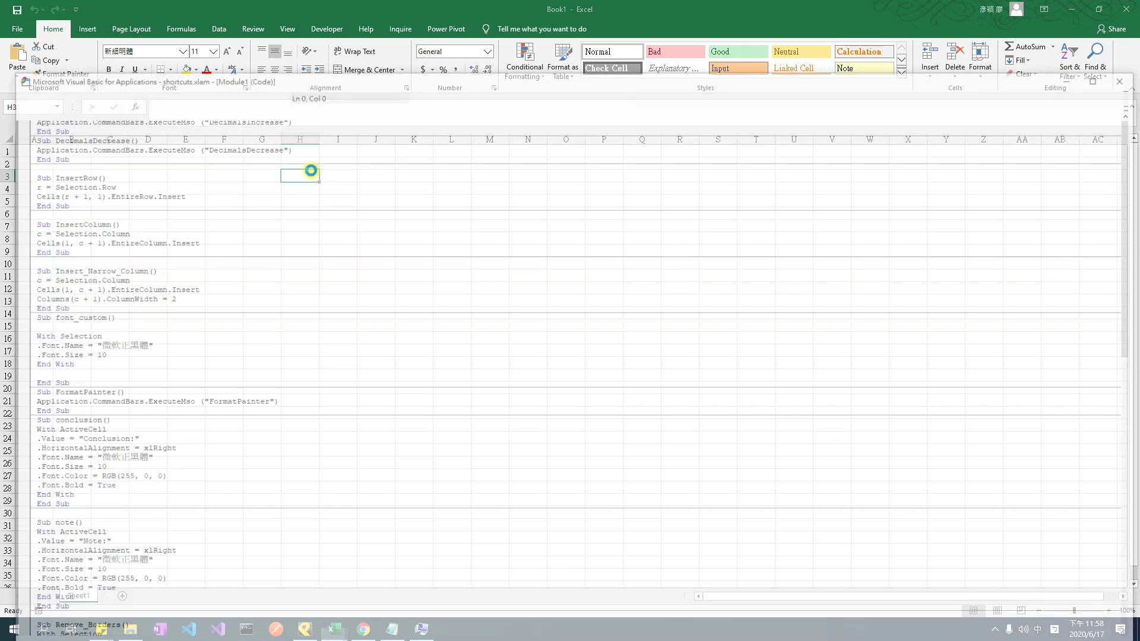
{"action": "left_click", "coordinate": [87, 162]}
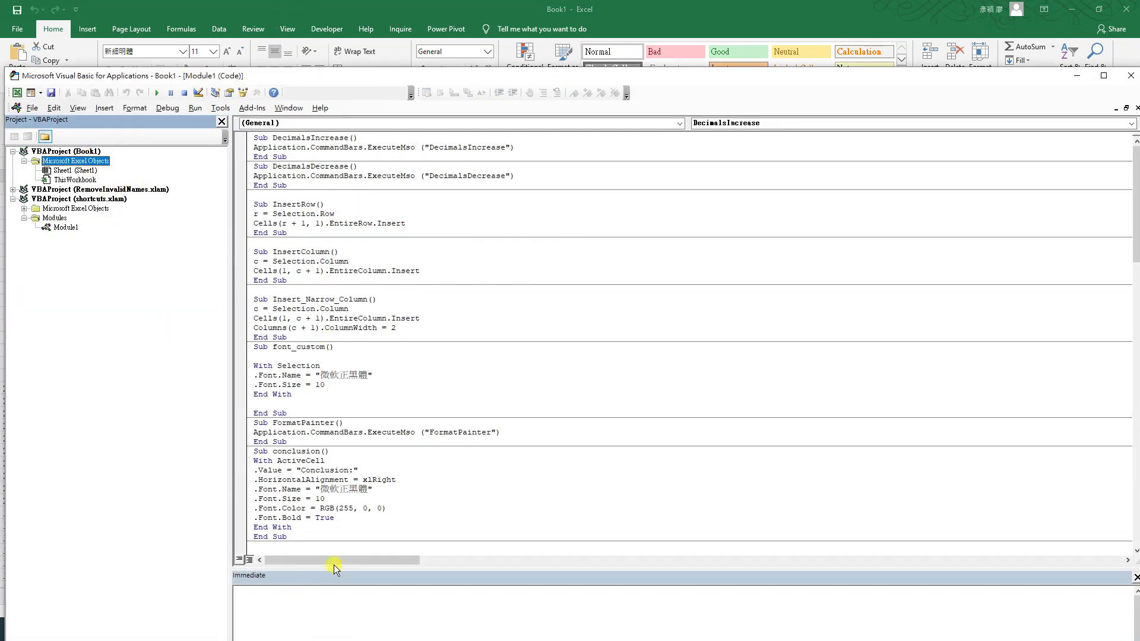
{"action": "key", "text": "alt+Tab"}
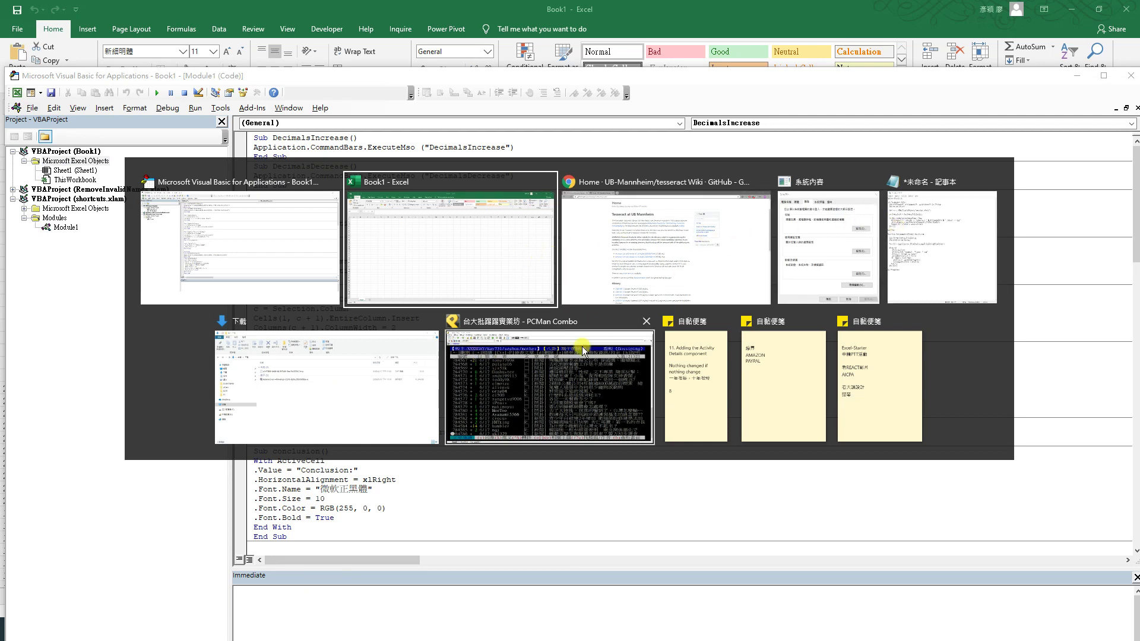
{"action": "key", "text": "Tab"}
{"action": "key", "text": "Tab"}
{"action": "key", "text": "Tab"}
Insert a new module into Book1's VBA project
{"action": "right_click", "coordinate": [86, 153]}
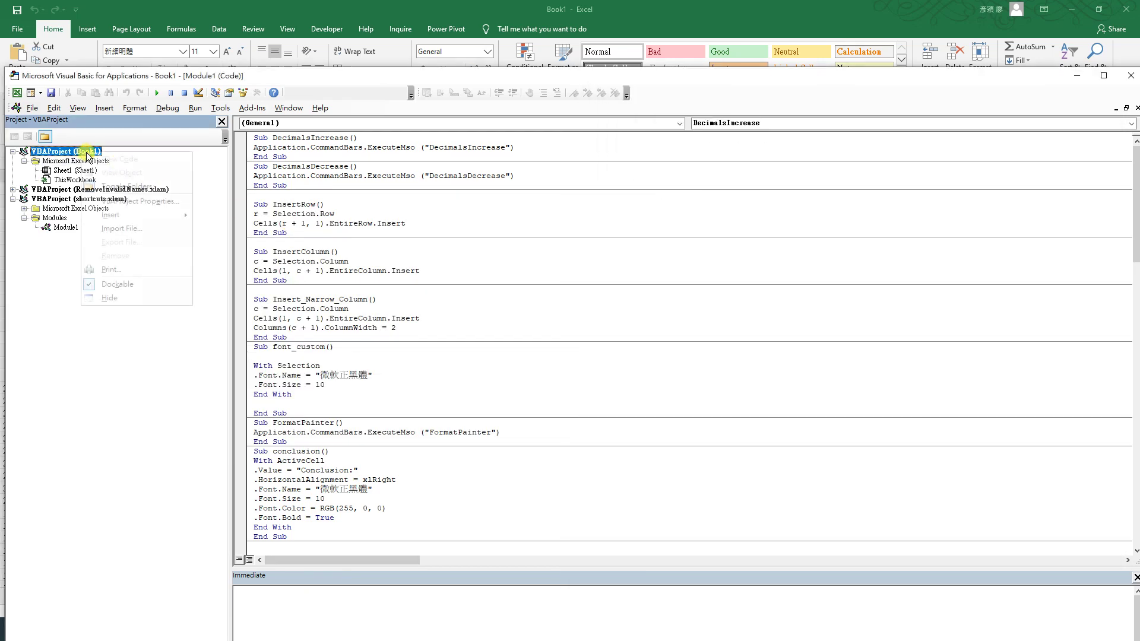
{"action": "left_click", "coordinate": [86, 153]}
{"action": "right_click", "coordinate": [60, 160]}
{"action": "mouse_move", "coordinate": [115, 221]}
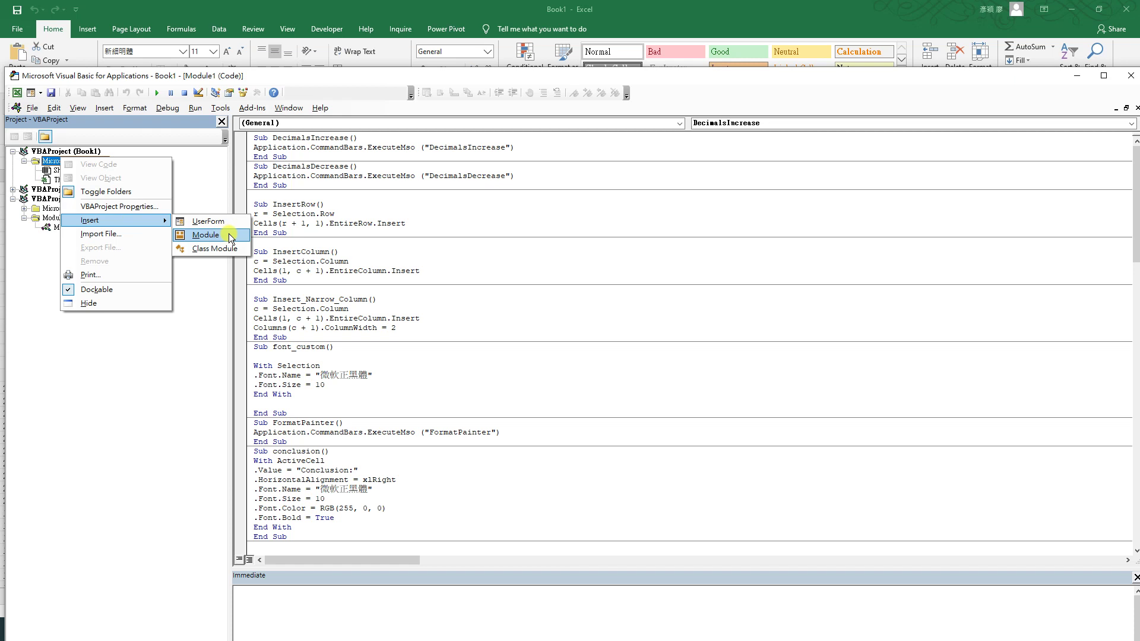
{"action": "left_click", "coordinate": [231, 241]}
Paste the Tesseract_OCR and GetImageFullPath code from Notepad into the module
{"action": "key", "text": "alt+Tab"}
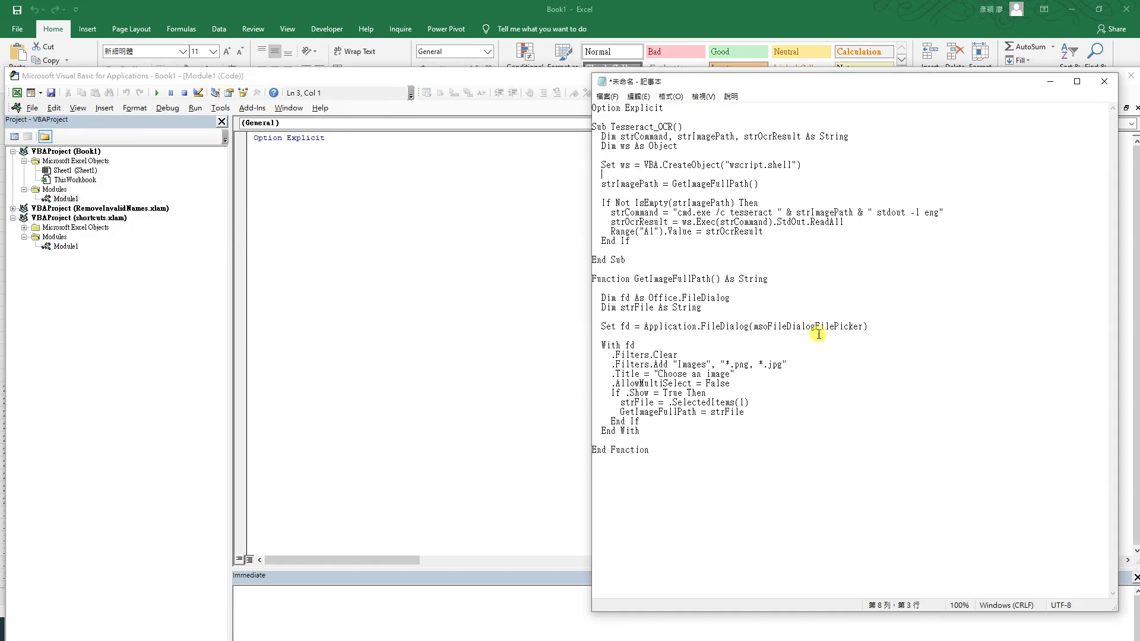
{"action": "key", "text": "ctrl+a"}
{"action": "key", "text": "ctrl+c"}
{"action": "left_click", "coordinate": [430, 343]}
{"action": "key", "text": "ctrl+a"}
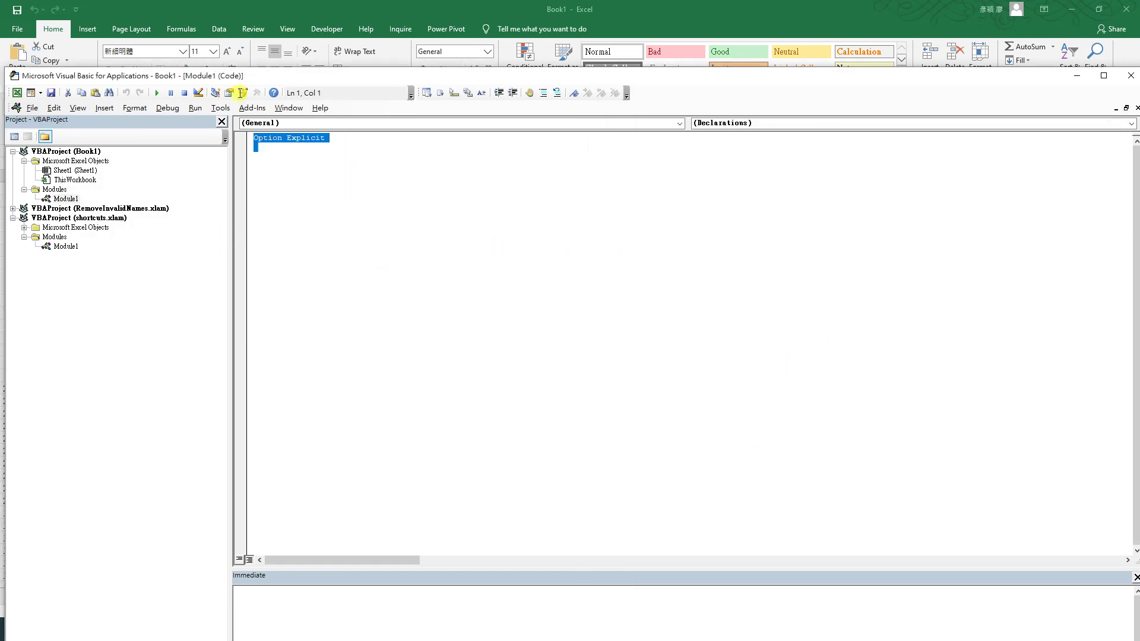
{"action": "key", "text": "ctrl+v"}
{"action": "left_click", "coordinate": [429, 253]}
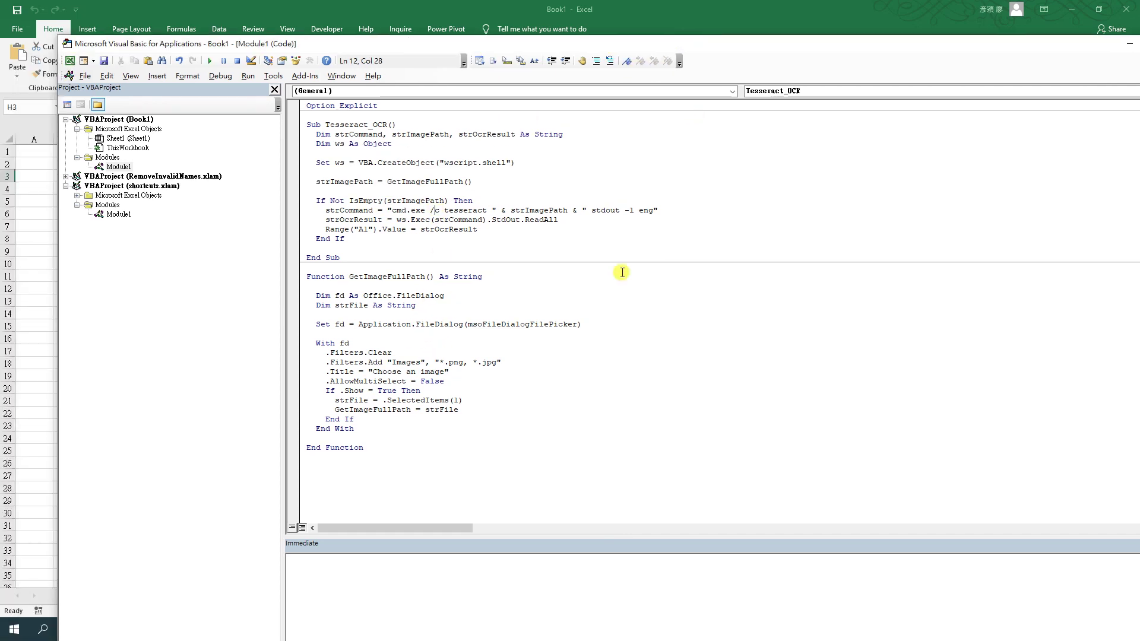
{"action": "left_click_drag", "start_coordinate": [309, 276], "coordinate": [418, 362]}
{"action": "left_click", "coordinate": [419, 363]}
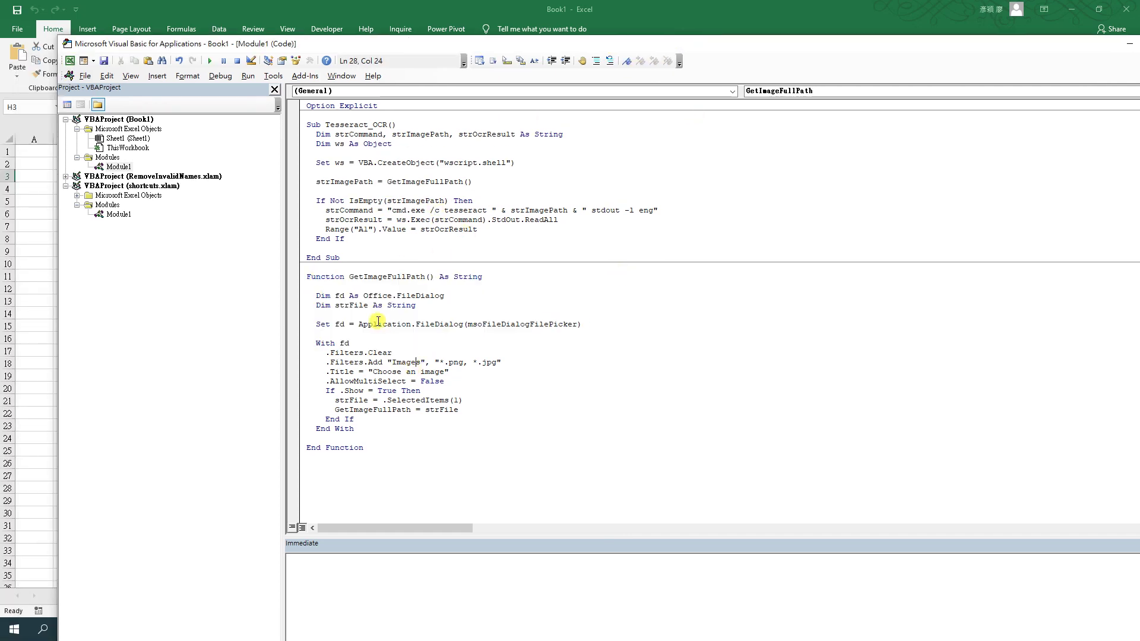
{"action": "double_click", "coordinate": [360, 277]}
{"action": "left_click_drag", "start_coordinate": [368, 133], "coordinate": [387, 182]}
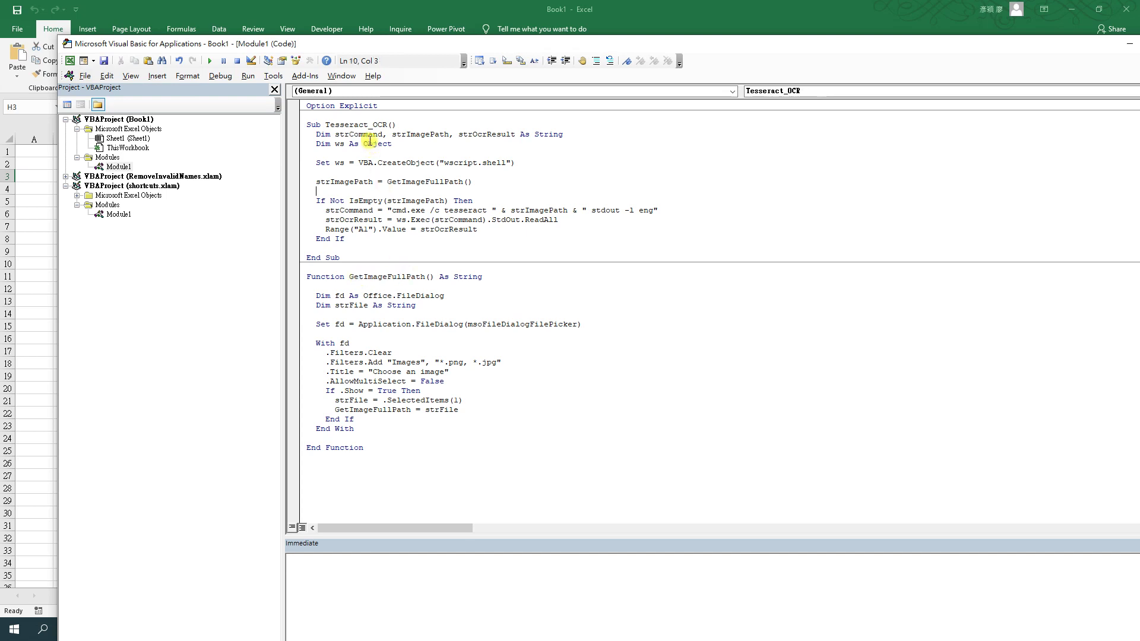
{"action": "mouse_move", "coordinate": [319, 152]}
{"action": "left_mouse_down"}
{"action": "mouse_move", "coordinate": [327, 125]}
{"action": "mouse_move", "coordinate": [366, 126]}
{"action": "left_mouse_up"}
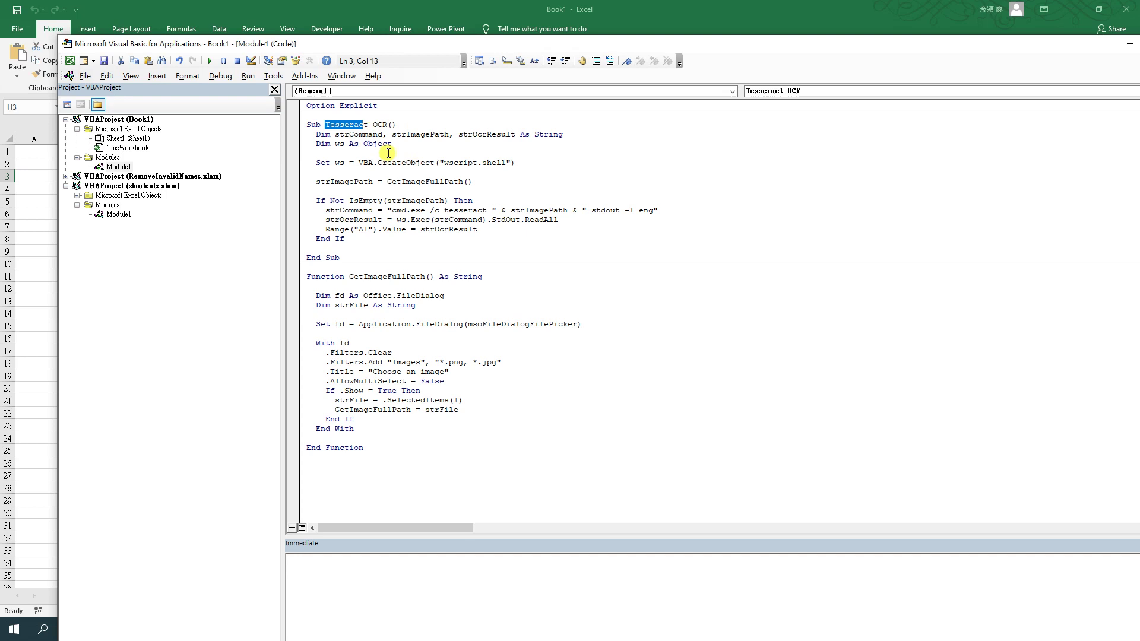
{"action": "left_click_drag", "start_coordinate": [393, 144], "coordinate": [409, 169]}
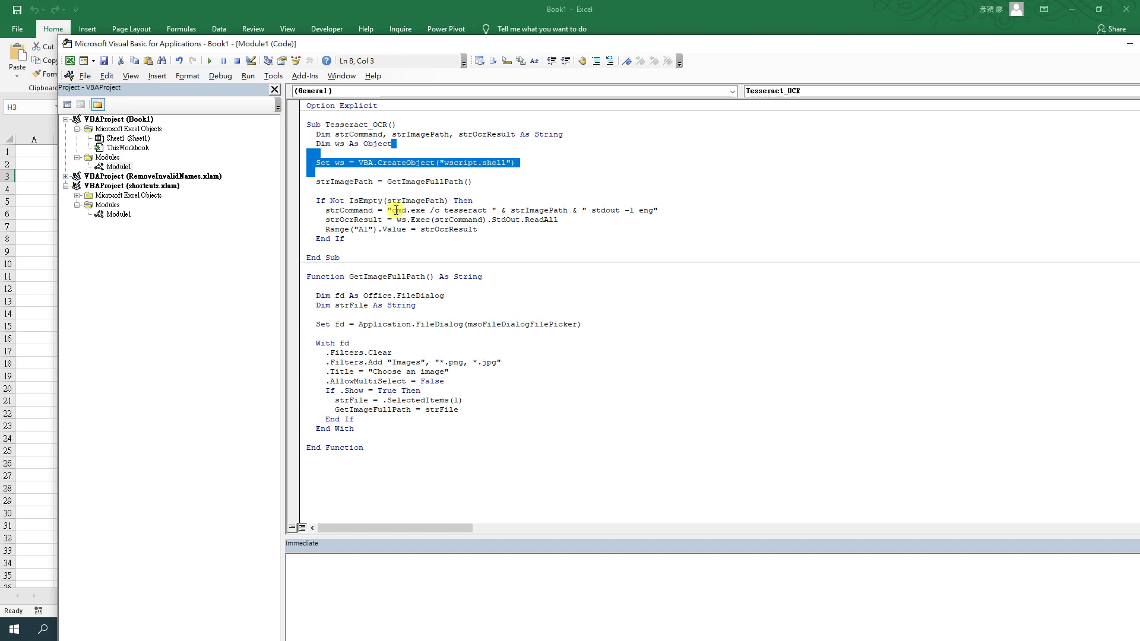
{"action": "left_click_drag", "start_coordinate": [332, 214], "coordinate": [493, 213]}
{"action": "left_click", "coordinate": [493, 212]}
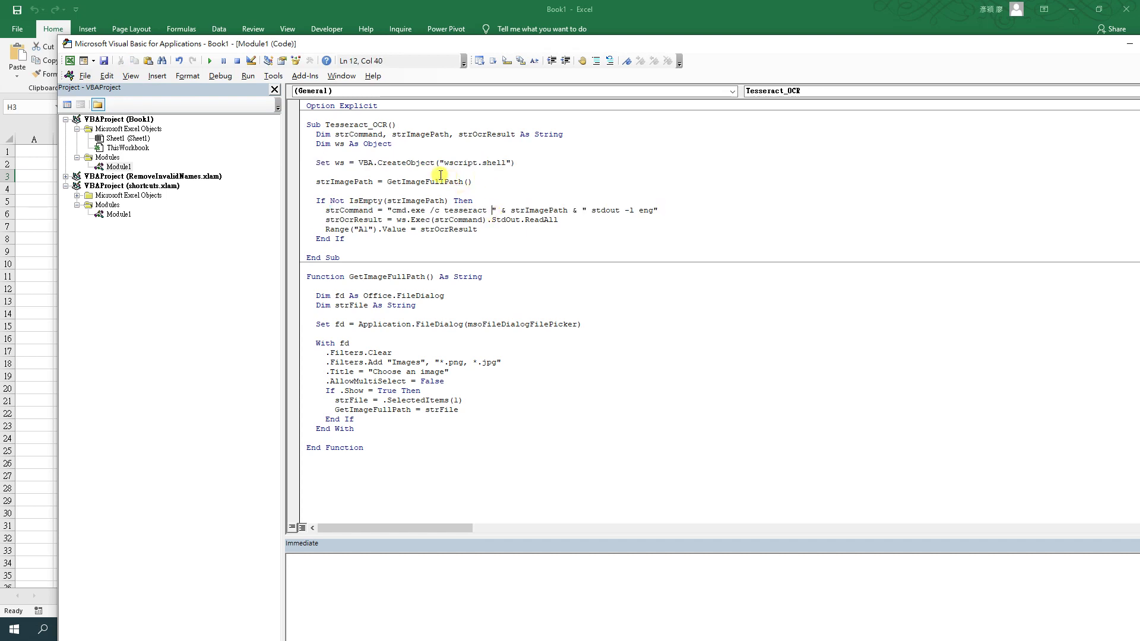
{"action": "left_click_drag", "start_coordinate": [360, 162], "coordinate": [437, 160]}
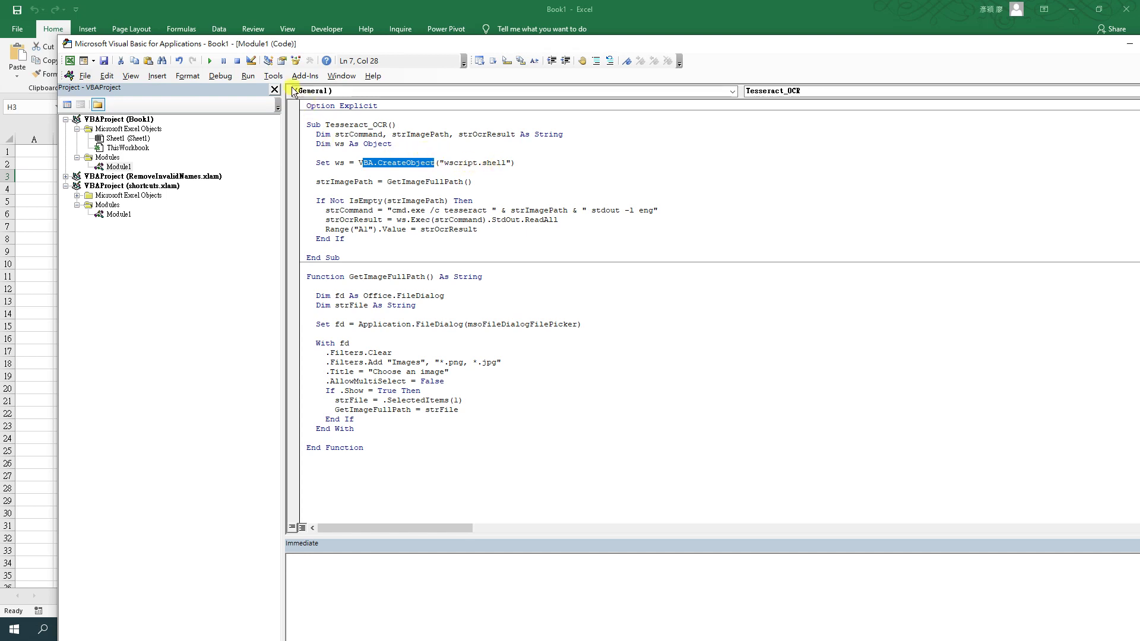
{"action": "left_click", "coordinate": [344, 151]}
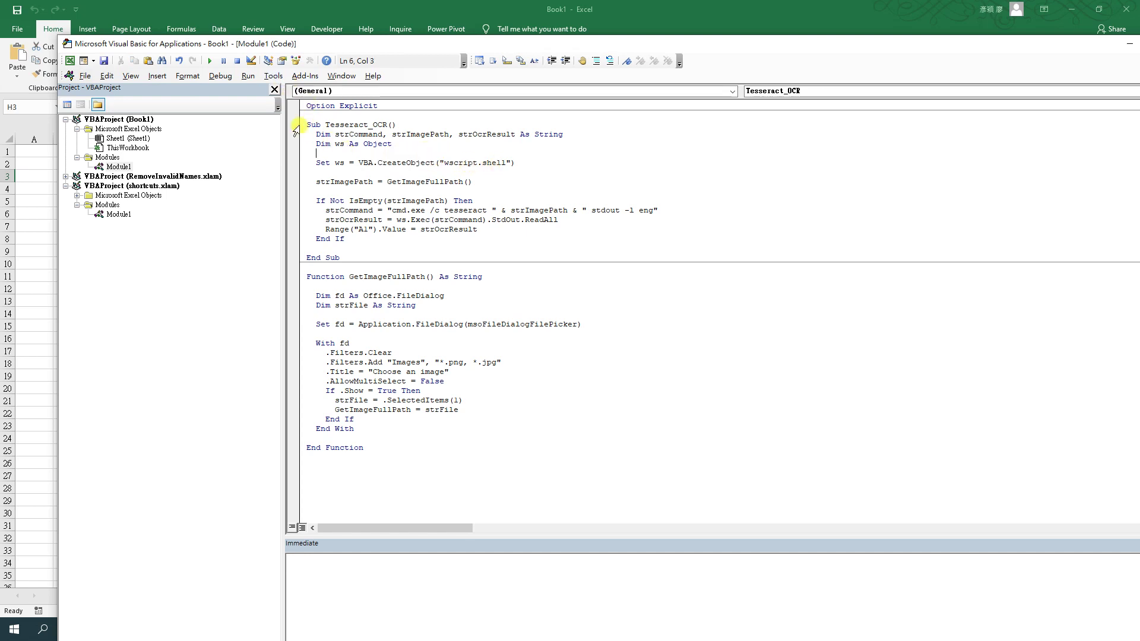
Tick Windows Script Host Object Model under Tools > References and confirm
{"action": "left_click", "coordinate": [271, 76]}
{"action": "left_click", "coordinate": [294, 89]}
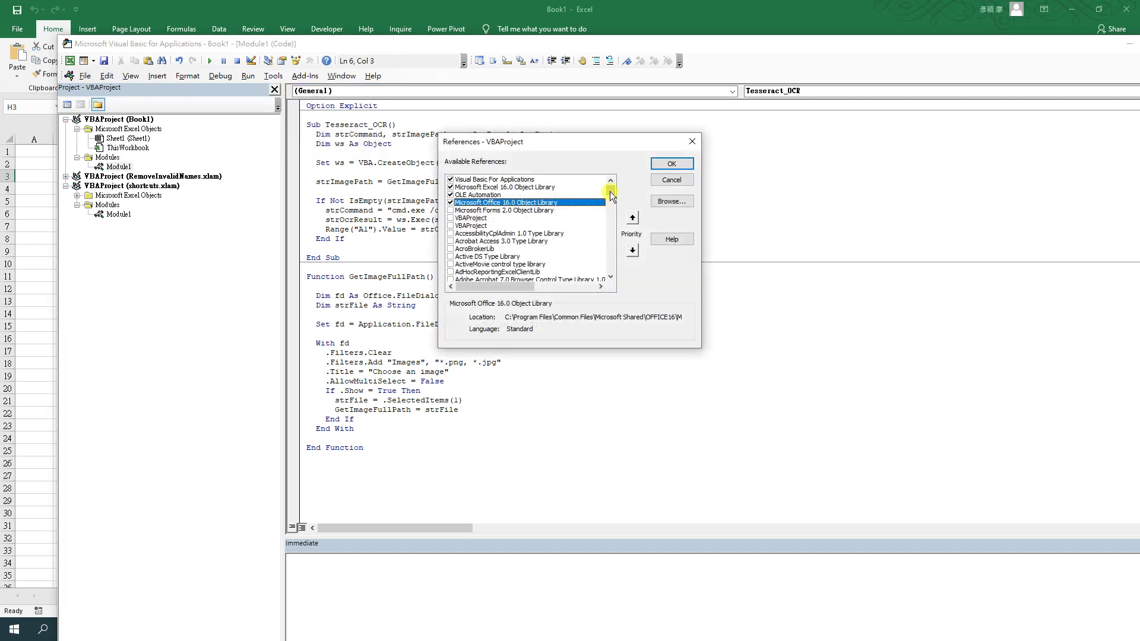
{"action": "left_click_drag", "start_coordinate": [612, 194], "coordinate": [611, 271]}
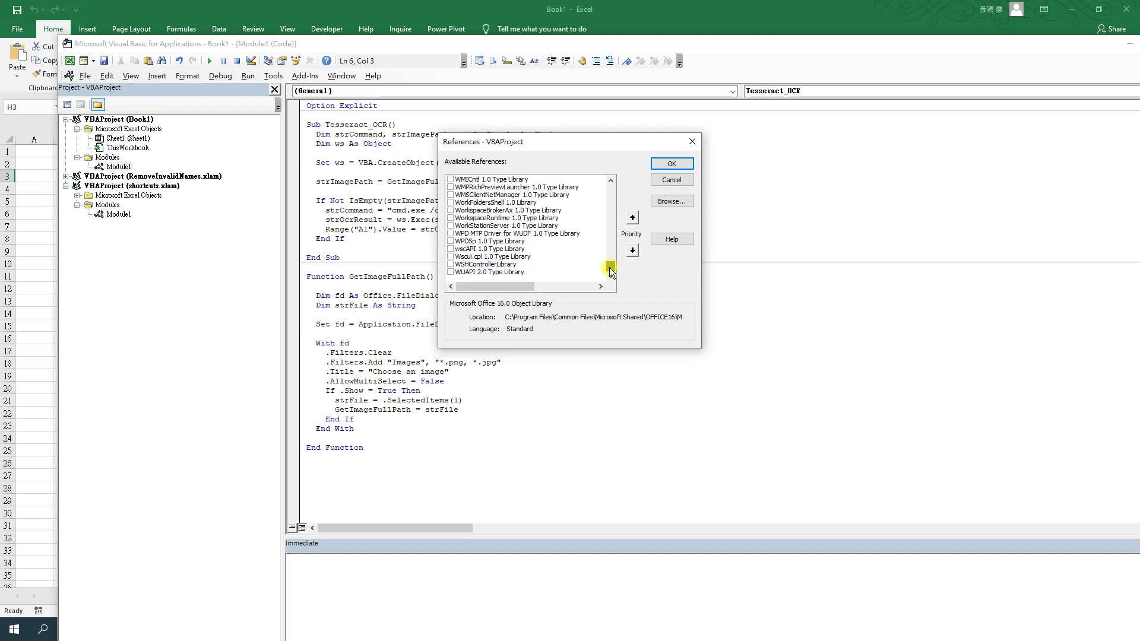
{"action": "scroll", "coordinate": [504, 234], "scroll_direction": "up", "scroll_amount": 1}
{"action": "scroll", "coordinate": [504, 223], "scroll_direction": "up", "scroll_amount": 2}
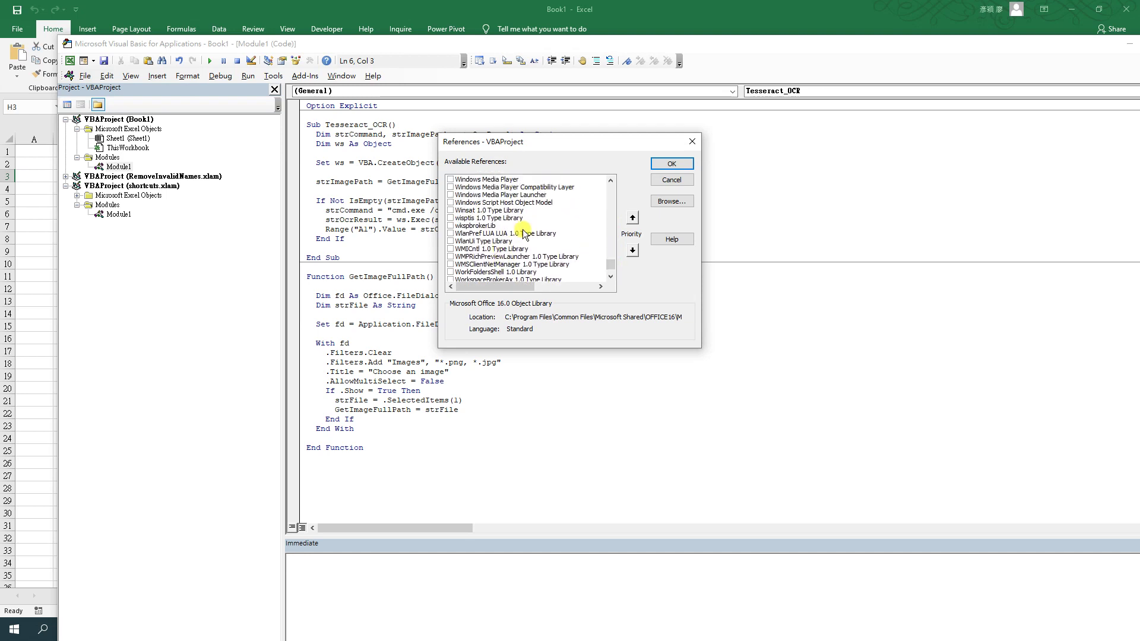
{"action": "left_click", "coordinate": [497, 202]}
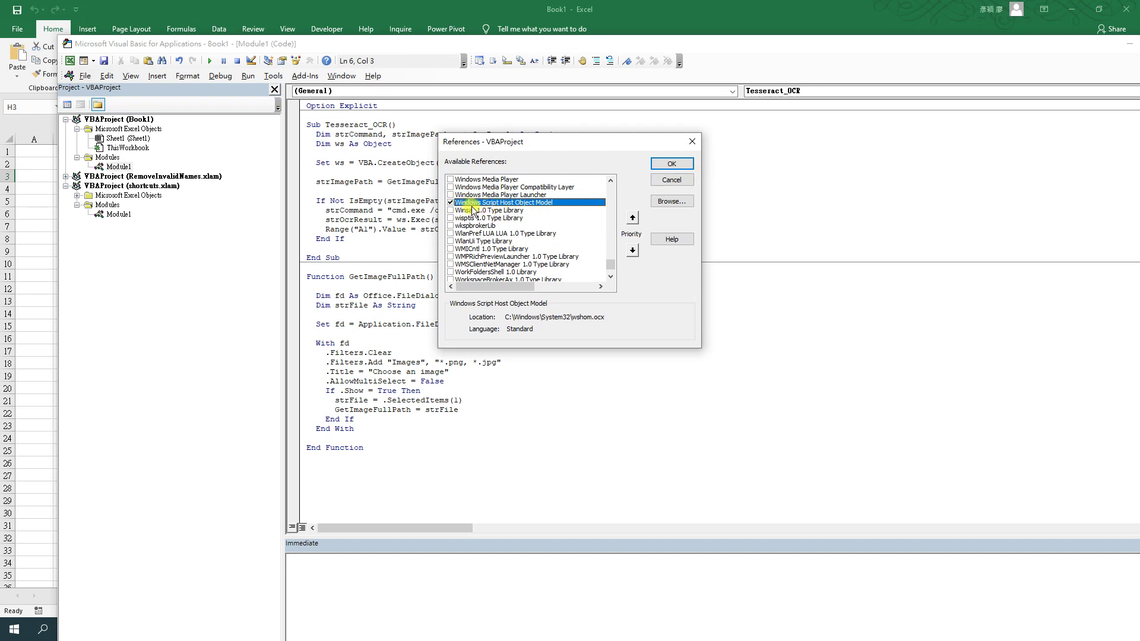
{"action": "left_click", "coordinate": [671, 164]}
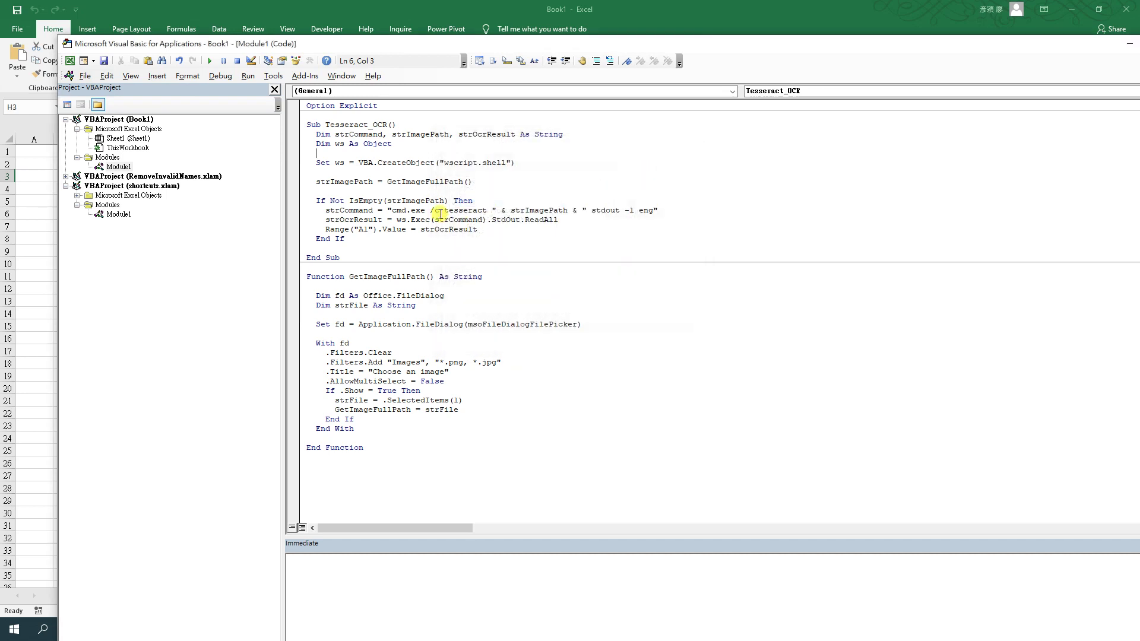
Highlight the macro logic from CreateObject to End If, then the strCommand line
{"action": "left_click", "coordinate": [442, 200]}
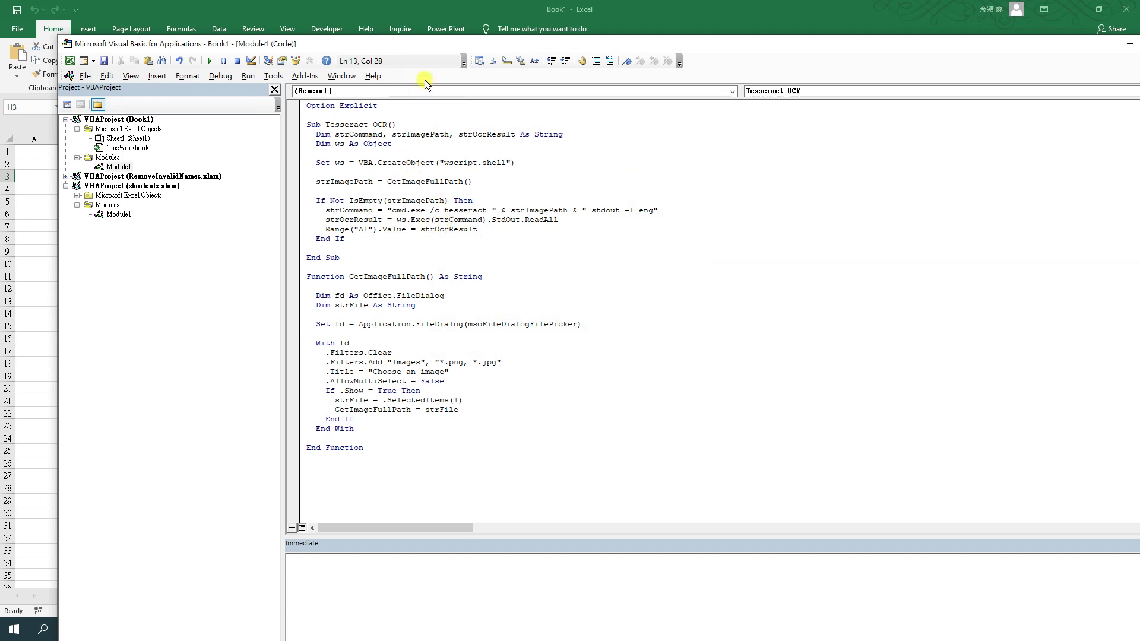
{"action": "left_click_drag", "start_coordinate": [558, 47], "coordinate": [653, 59]}
{"action": "left_click_drag", "start_coordinate": [507, 174], "coordinate": [542, 250]}
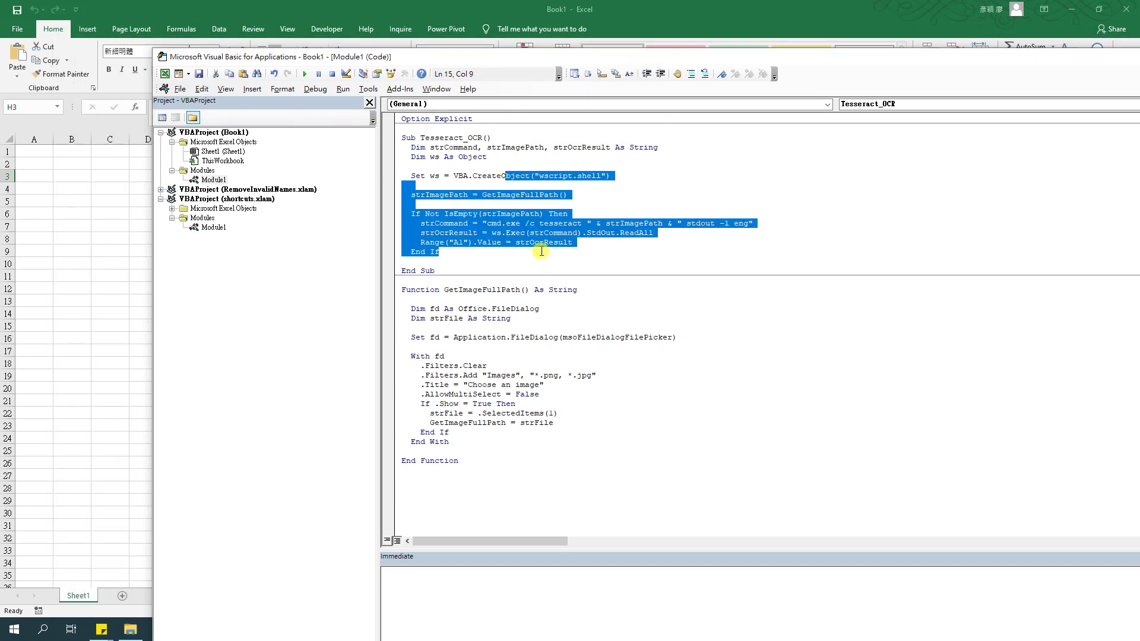
{"action": "left_click", "coordinate": [542, 251]}
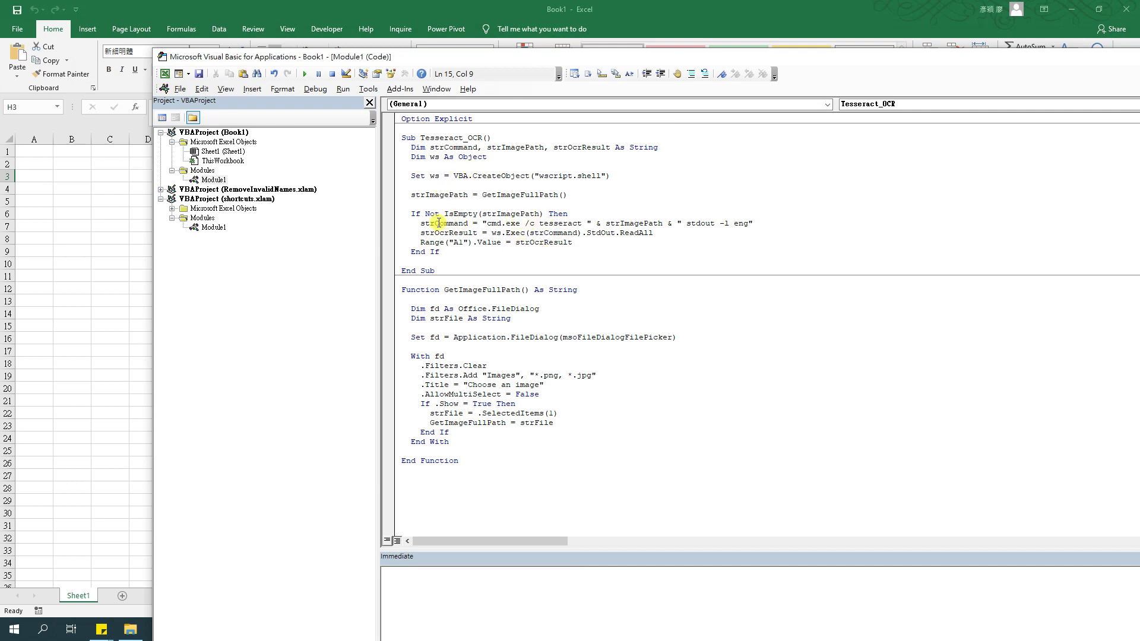
{"action": "left_click_drag", "start_coordinate": [415, 223], "coordinate": [421, 234]}
{"action": "left_click", "coordinate": [515, 195]}
Point out the language options and the tesseract program within the strCommand line
{"action": "double_click", "coordinate": [637, 223]}
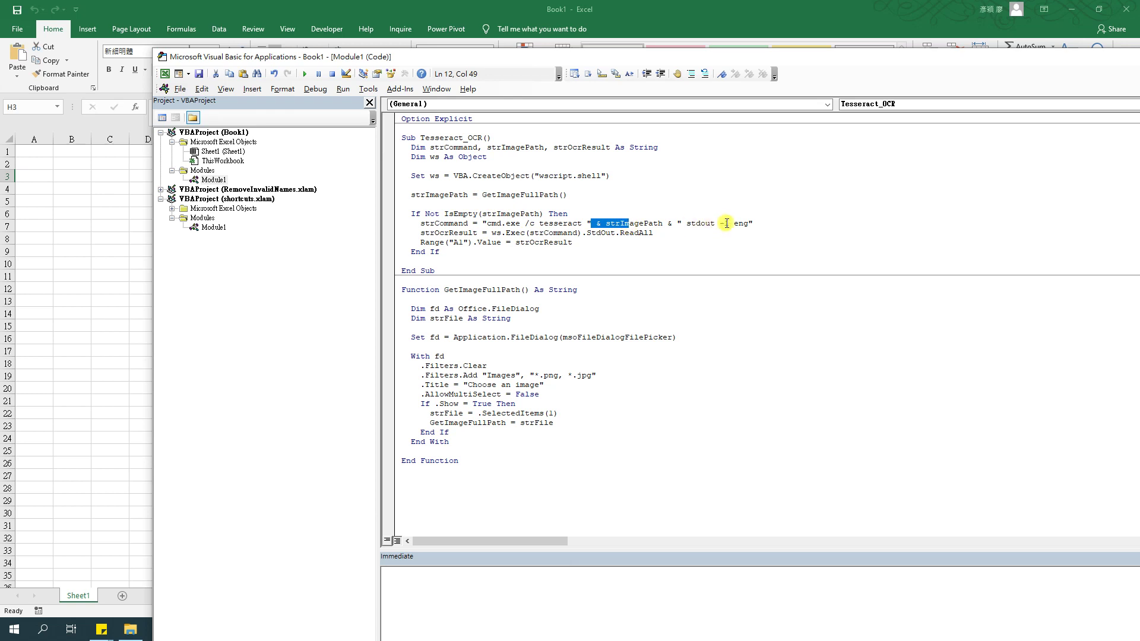
{"action": "double_click", "coordinate": [747, 223]}
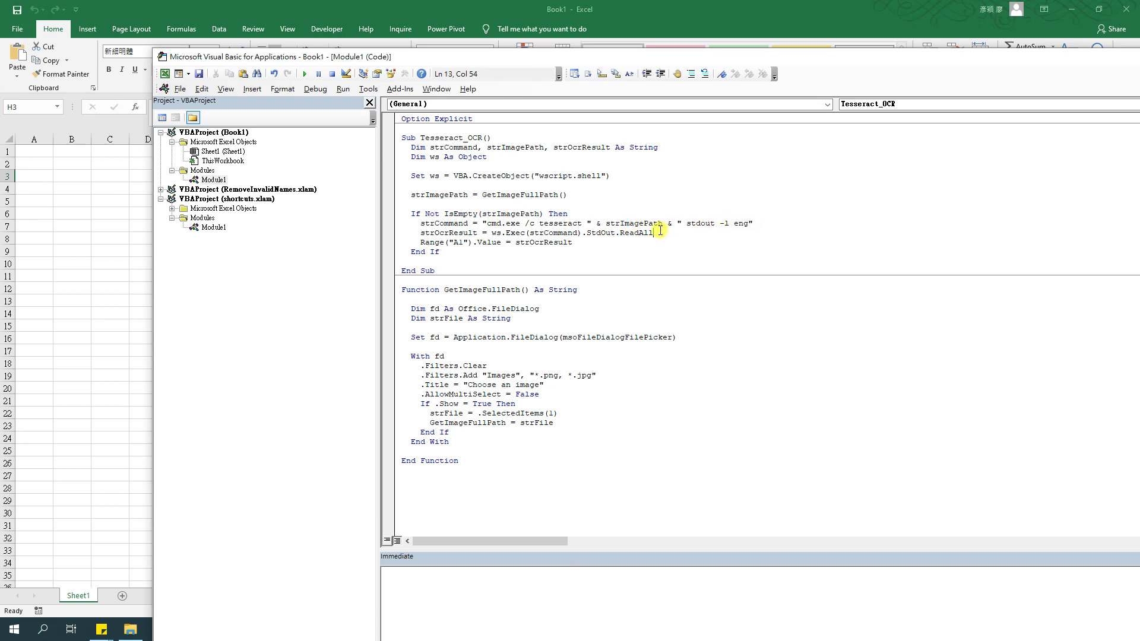
{"action": "double_click", "coordinate": [580, 224]}
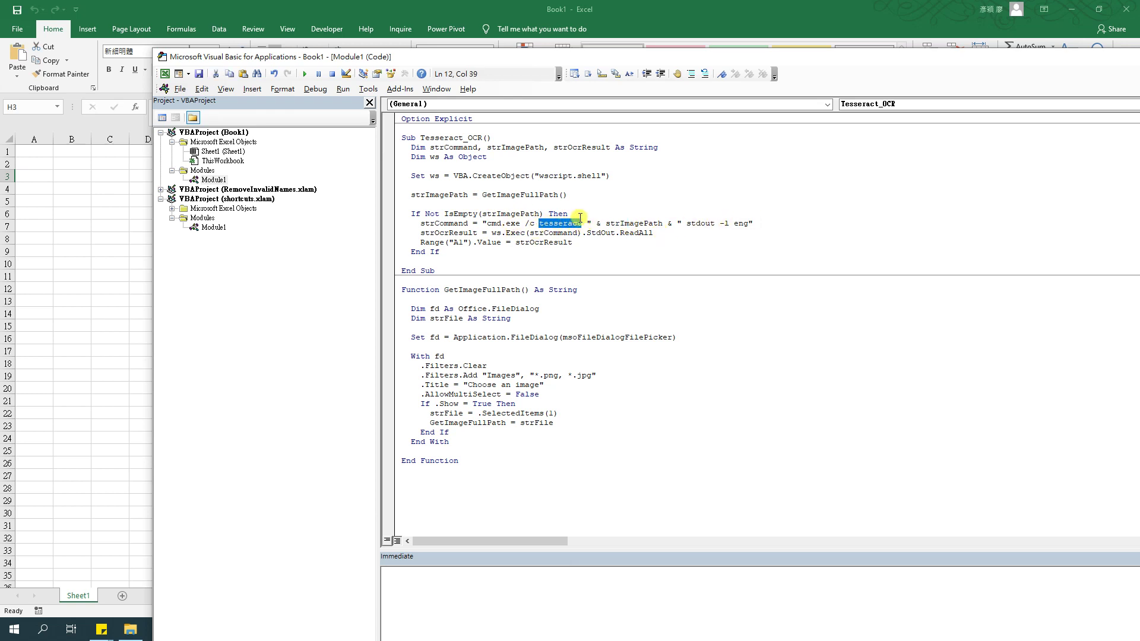
{"action": "left_click", "coordinate": [542, 242]}
Return to the Book1 worksheet and show the Developer macro and form control tools
{"action": "left_click", "coordinate": [93, 193]}
{"action": "left_click", "coordinate": [199, 182]}
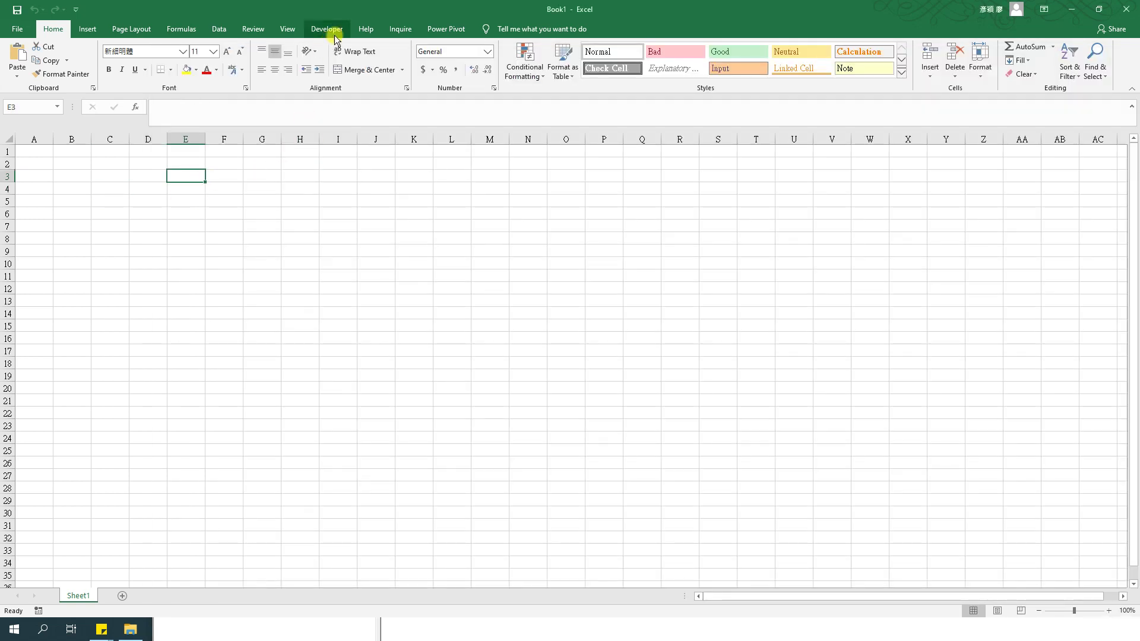
{"action": "left_click", "coordinate": [326, 28]}
{"action": "left_click", "coordinate": [262, 226]}
Draw a Form Controls button over E2:K8 assigned to Tesseract_OCR, then switch to Chrome
{"action": "left_click", "coordinate": [258, 63]}
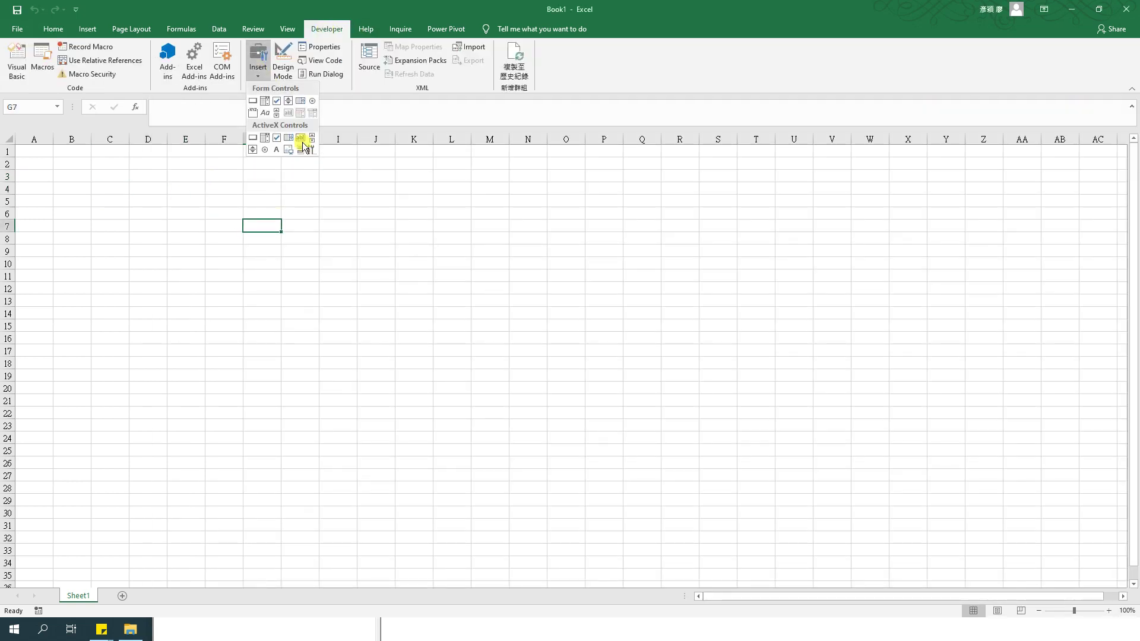
{"action": "left_click", "coordinate": [255, 109]}
{"action": "left_click_drag", "start_coordinate": [202, 161], "coordinate": [410, 235]}
{"action": "left_click", "coordinate": [323, 166]}
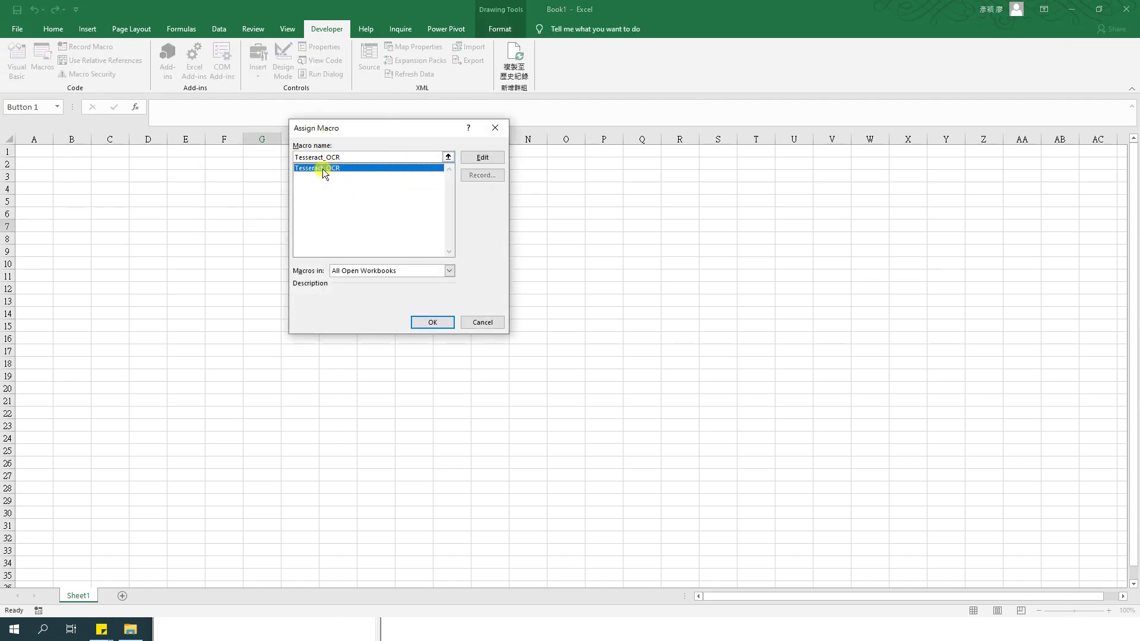
{"action": "left_click", "coordinate": [434, 322]}
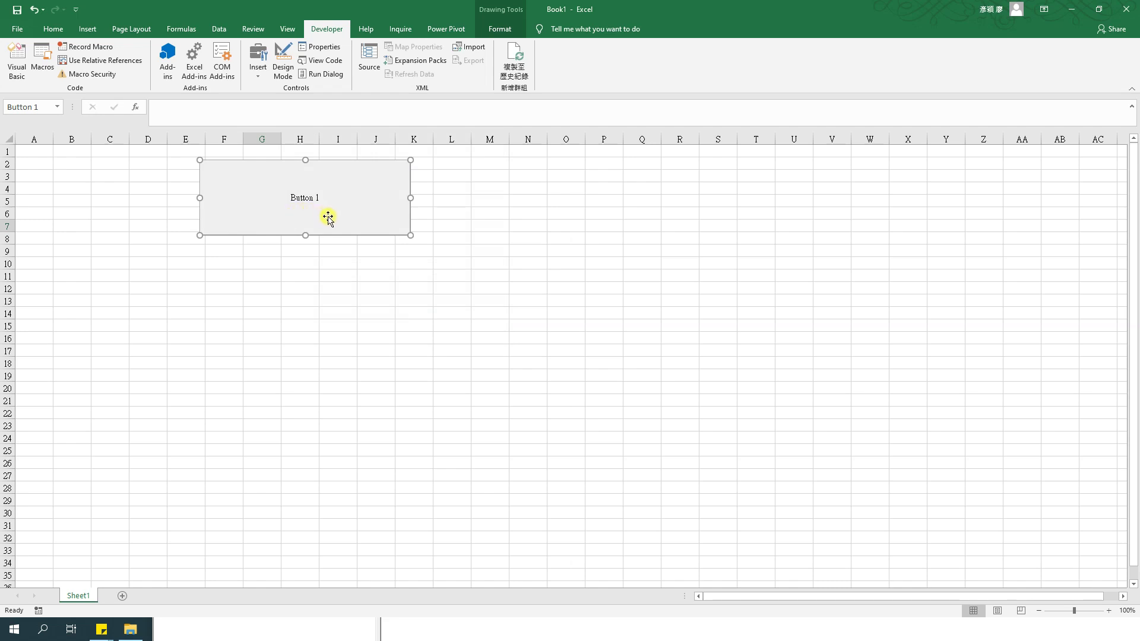
{"action": "left_click", "coordinate": [292, 254]}
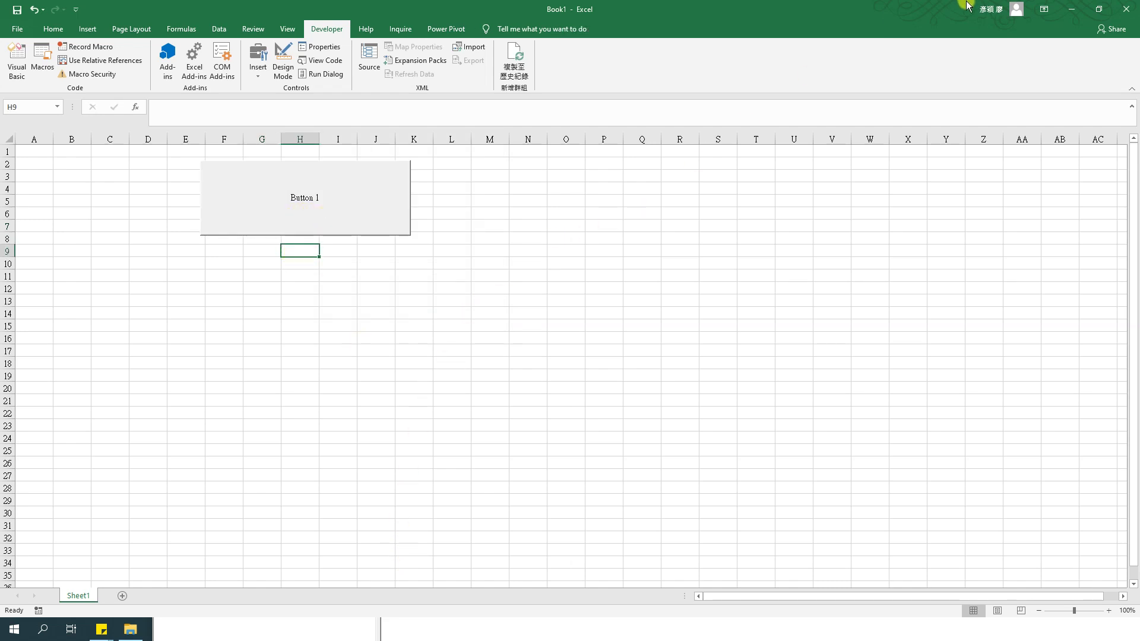
{"action": "key", "text": "alt+Tab"}
Snip the wiki from the Tesseract at UB Mannheim title through the WARNING paragraph
{"action": "key", "text": "Tab"}
{"action": "key", "text": "Tab"}
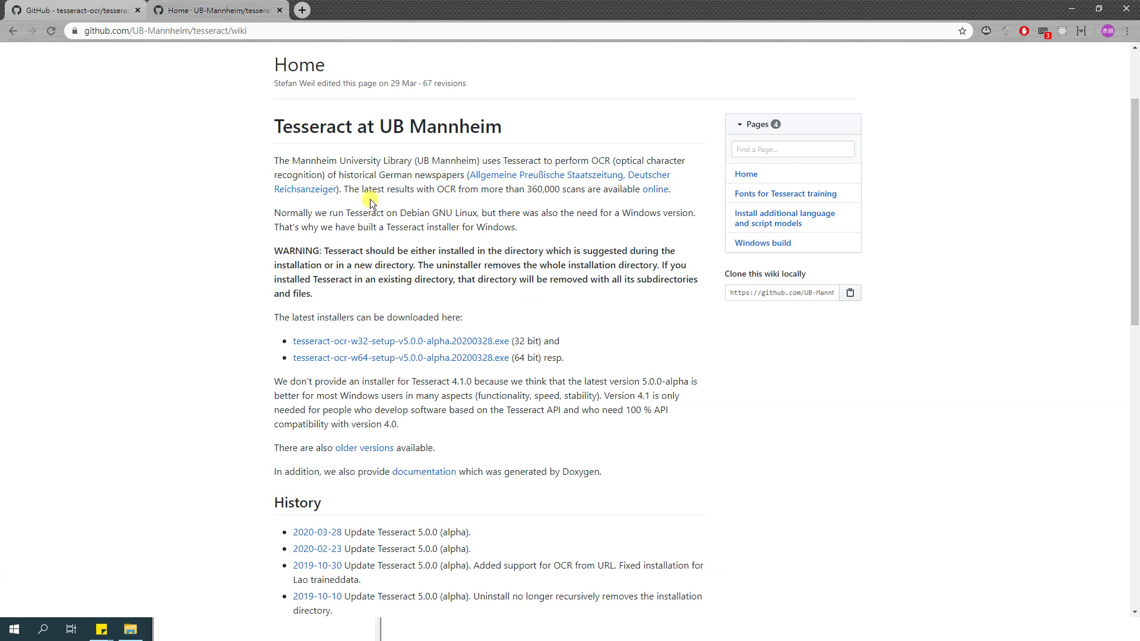
{"action": "key", "text": "super+shift+s"}
{"action": "mouse_move", "coordinate": [247, 106]}
{"action": "left_mouse_down"}
{"action": "mouse_move", "coordinate": [520, 307]}
{"action": "mouse_move", "coordinate": [715, 304]}
{"action": "left_mouse_up"}
Open the new capture in Snip & Sketch from its Action Center notification
{"action": "key", "text": "alt+Tab"}
{"action": "key", "text": "alt+Tab"}
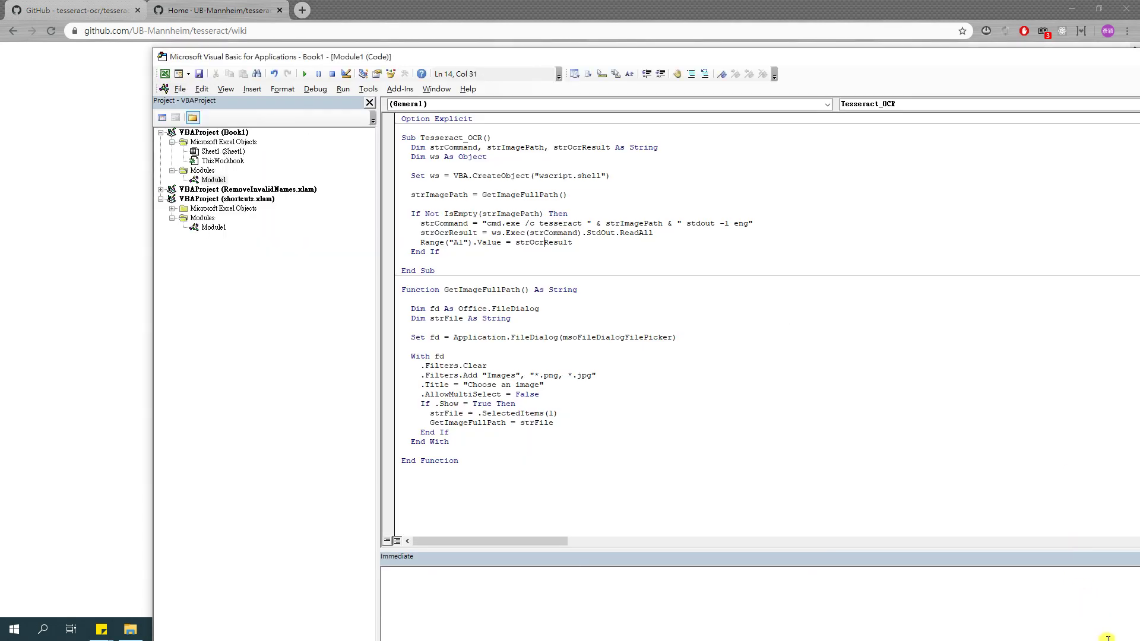
{"action": "left_click_drag", "start_coordinate": [1070, 56], "coordinate": [832, 24]}
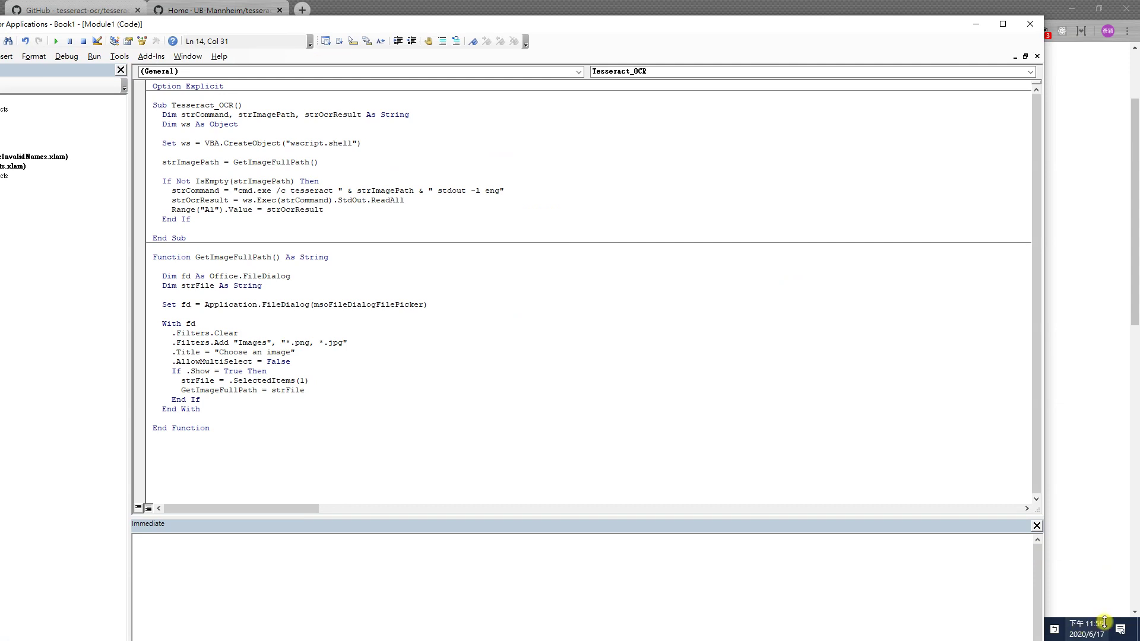
{"action": "left_click", "coordinate": [1121, 629]}
{"action": "left_click", "coordinate": [1014, 96]}
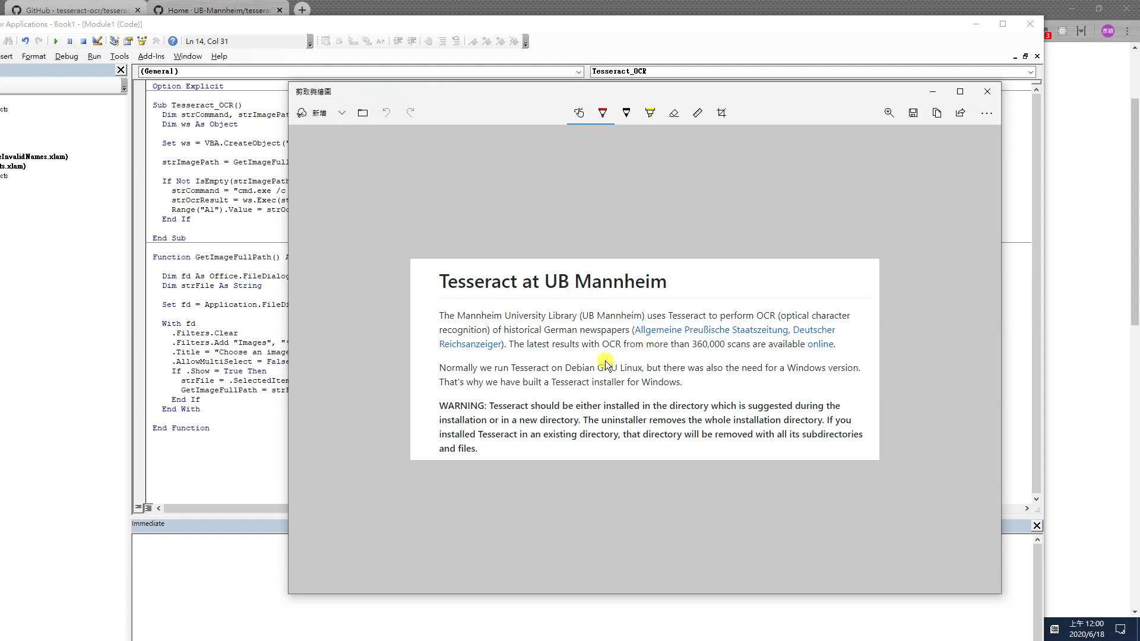
Save the snip as tess.png in the OCR folder, close it, and minimize the VBA editor
{"action": "key", "text": "ctrl+s"}
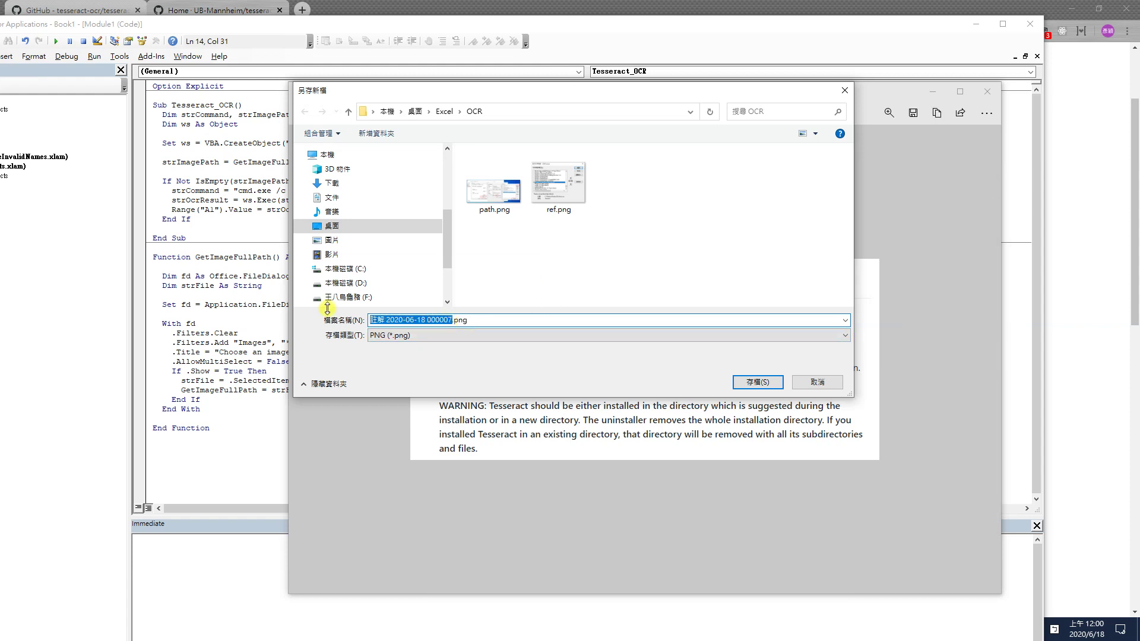
{"action": "type", "text": "tess"}
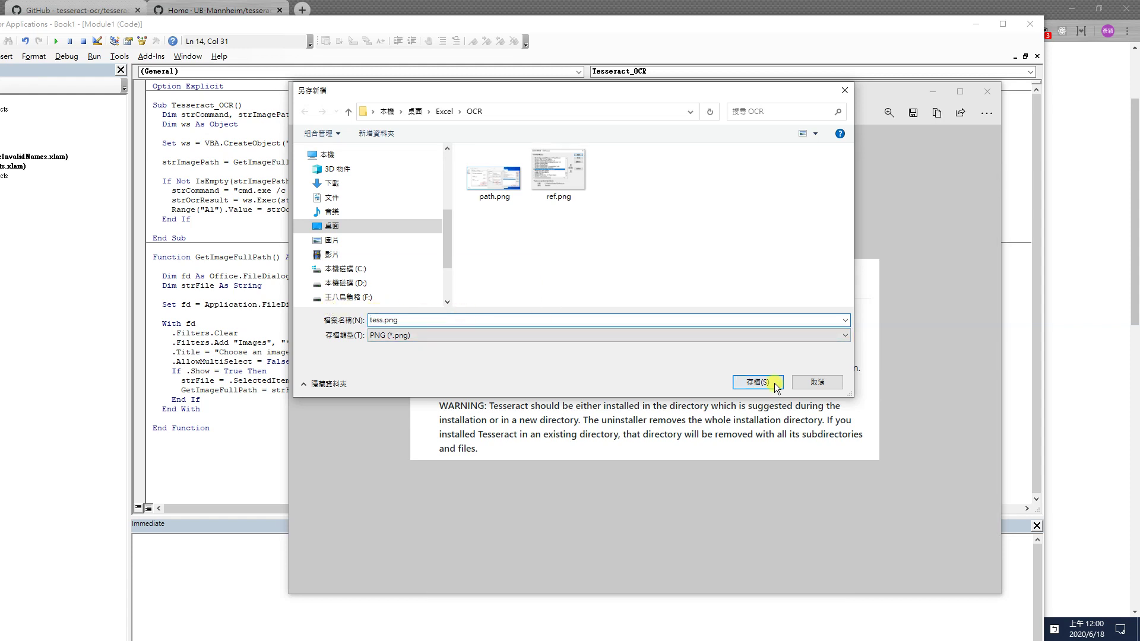
{"action": "left_click", "coordinate": [768, 383]}
{"action": "left_click", "coordinate": [932, 92]}
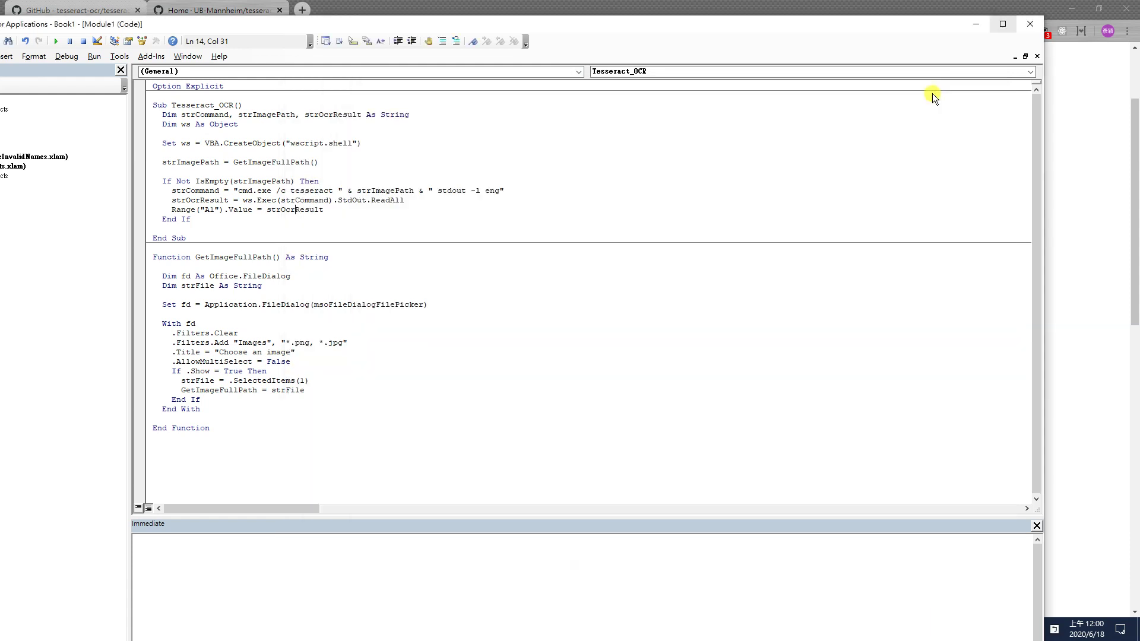
{"action": "left_click", "coordinate": [977, 28]}
{"action": "mouse_move", "coordinate": [333, 630]}
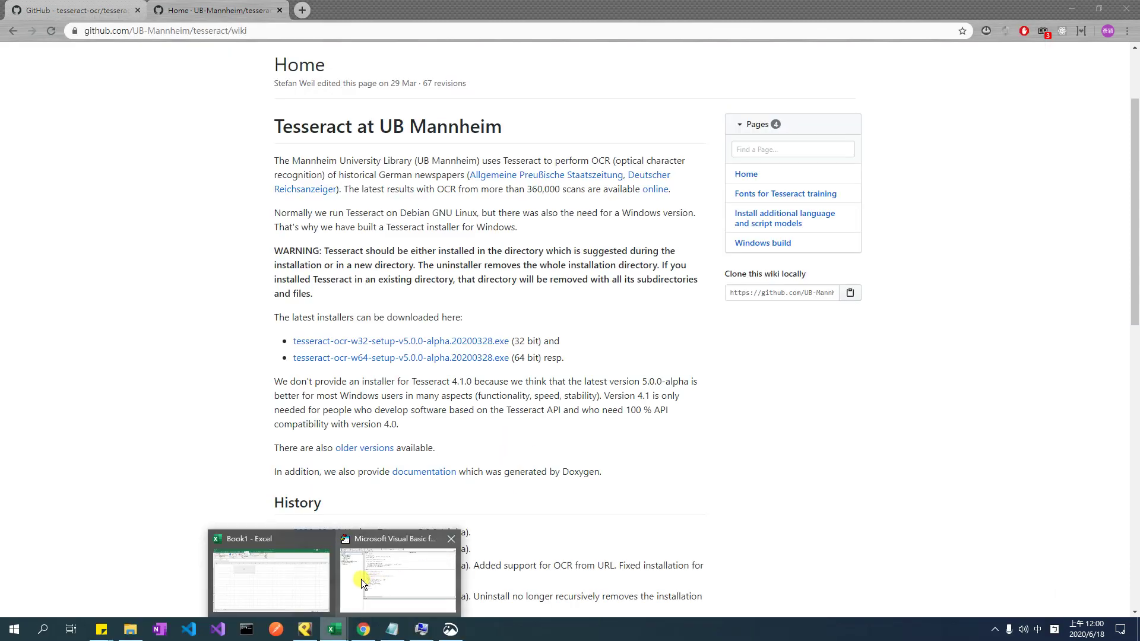
From Book1, run Button 1 and pick Desktop > Excel > OCR > tess.png as the image
{"action": "left_click", "coordinate": [267, 570]}
{"action": "left_click", "coordinate": [376, 338]}
{"action": "left_click", "coordinate": [298, 203]}
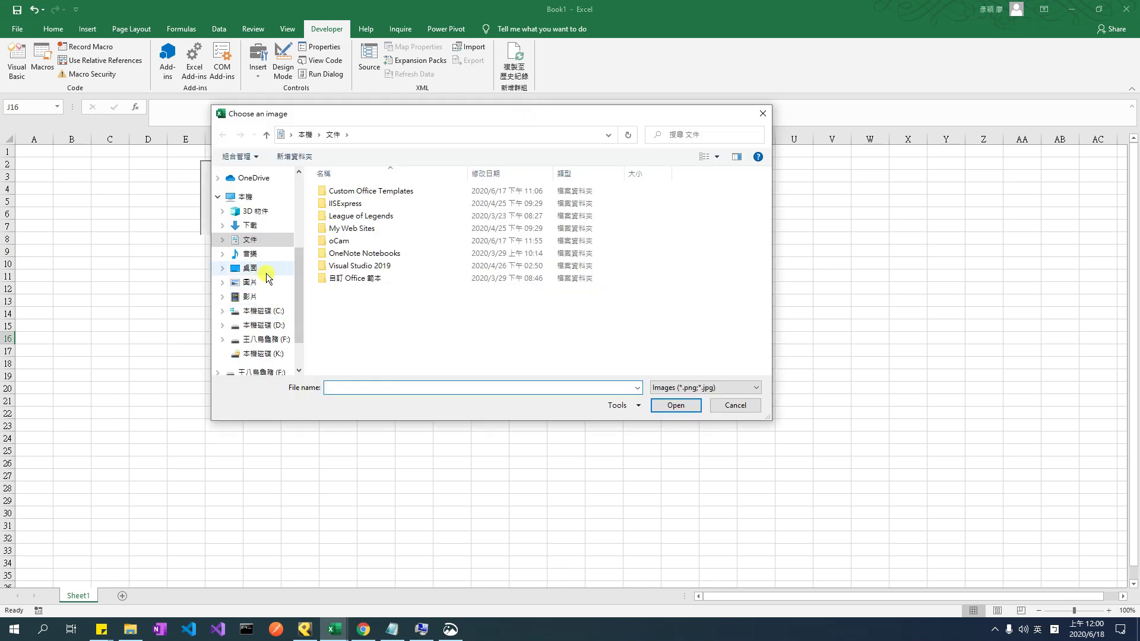
{"action": "scroll", "coordinate": [273, 311], "scroll_direction": "down", "scroll_amount": 1}
{"action": "scroll", "coordinate": [274, 310], "scroll_direction": "up", "scroll_amount": 2}
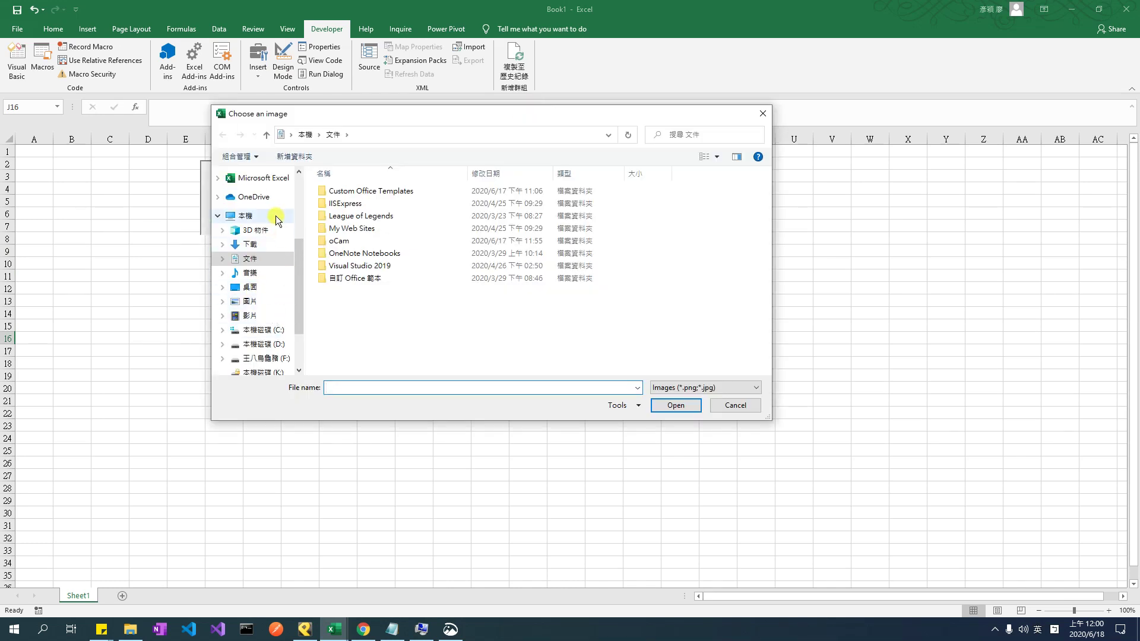
{"action": "scroll", "coordinate": [297, 252], "scroll_direction": "up", "scroll_amount": 3}
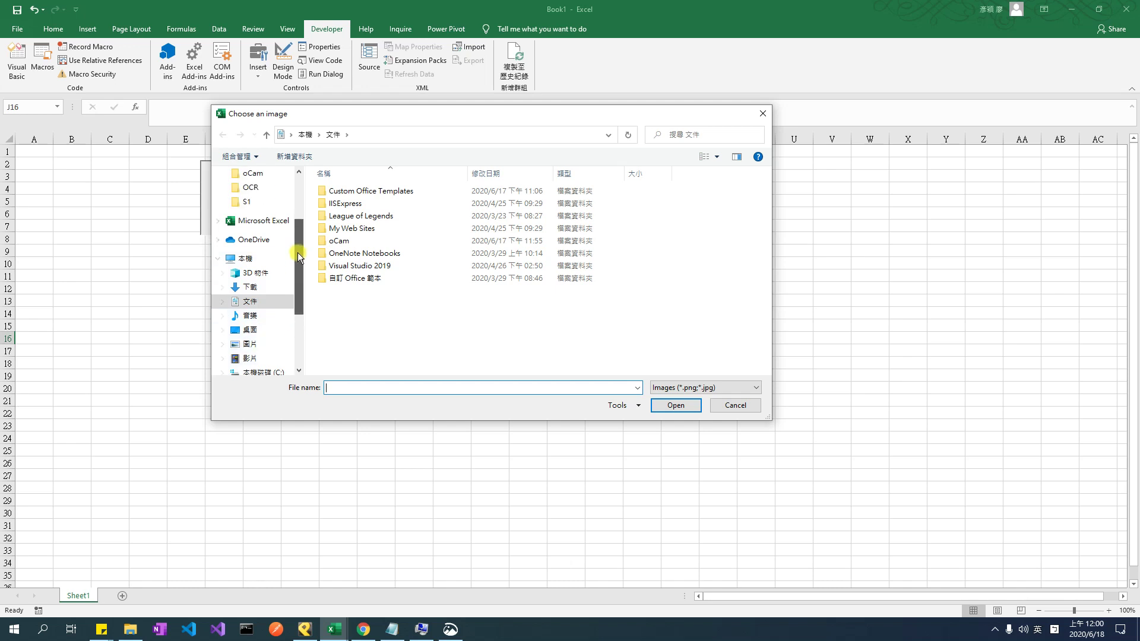
{"action": "scroll", "coordinate": [294, 231], "scroll_direction": "up", "scroll_amount": 1}
{"action": "left_click", "coordinate": [252, 202]}
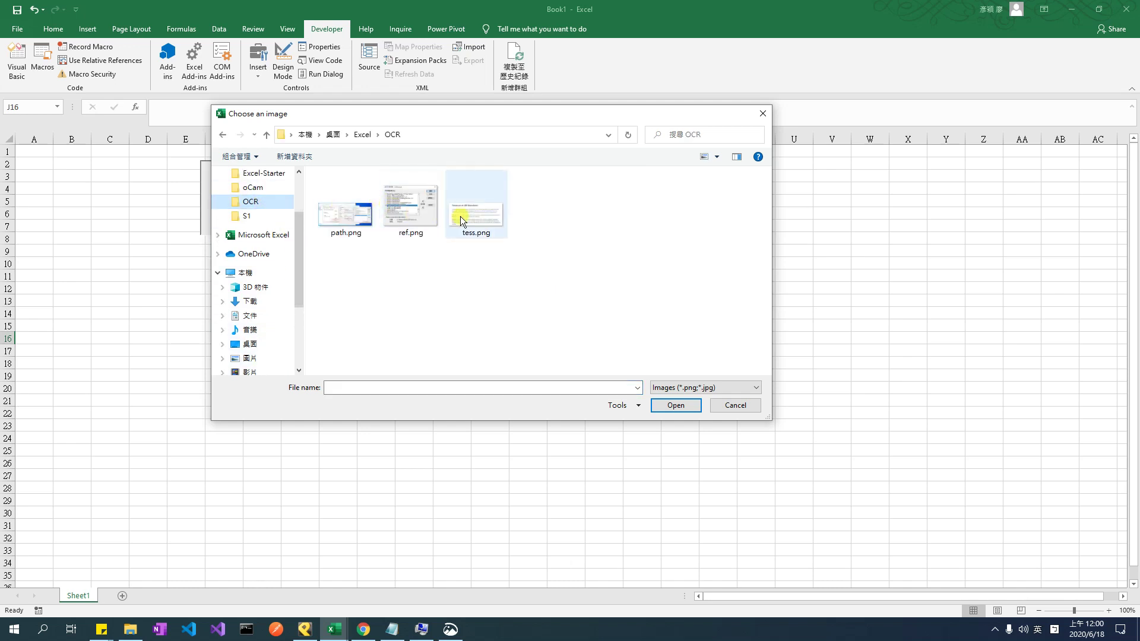
{"action": "left_click", "coordinate": [484, 222]}
{"action": "left_click", "coordinate": [675, 405]}
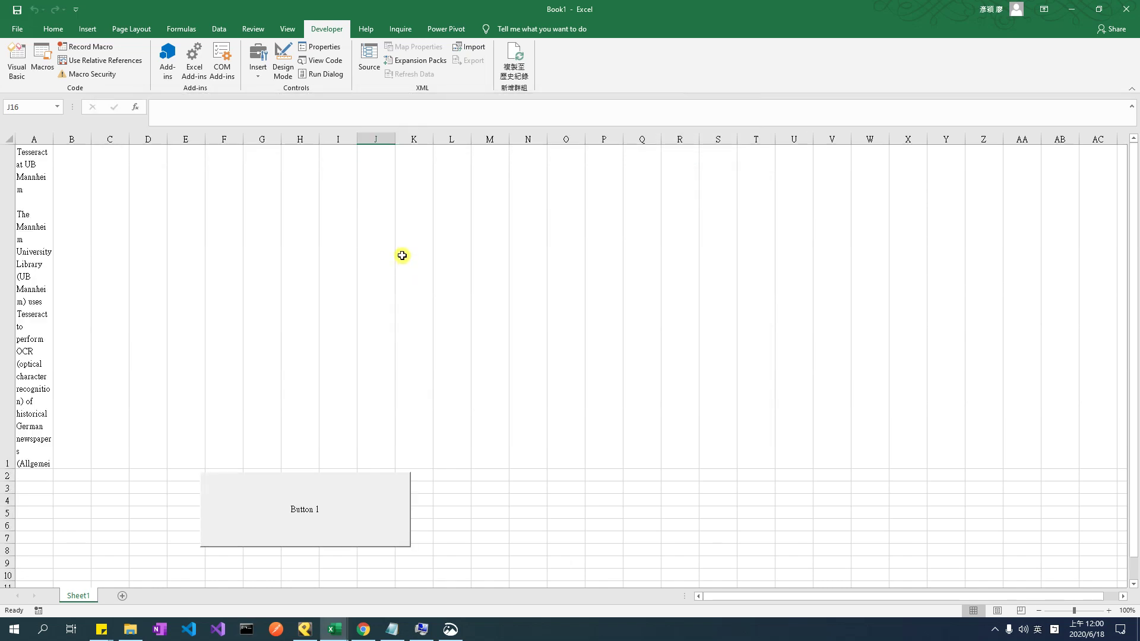
Check the OCR text in A1 and drag column A's border far right, then select B1
{"action": "left_click", "coordinate": [41, 219]}
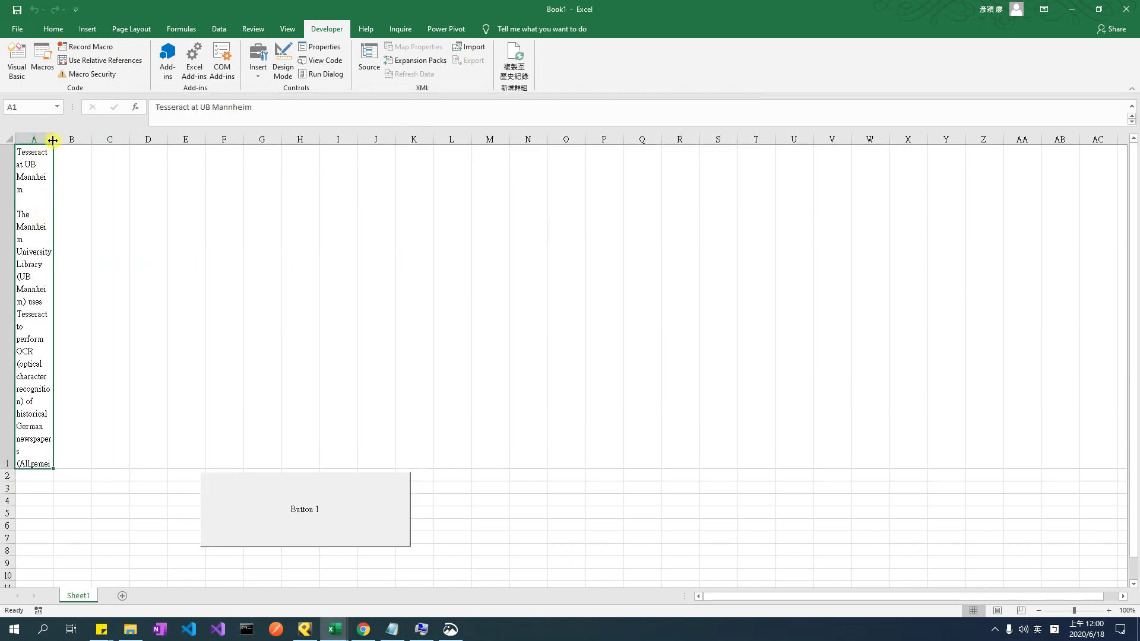
{"action": "left_click_drag", "start_coordinate": [53, 140], "coordinate": [400, 148]}
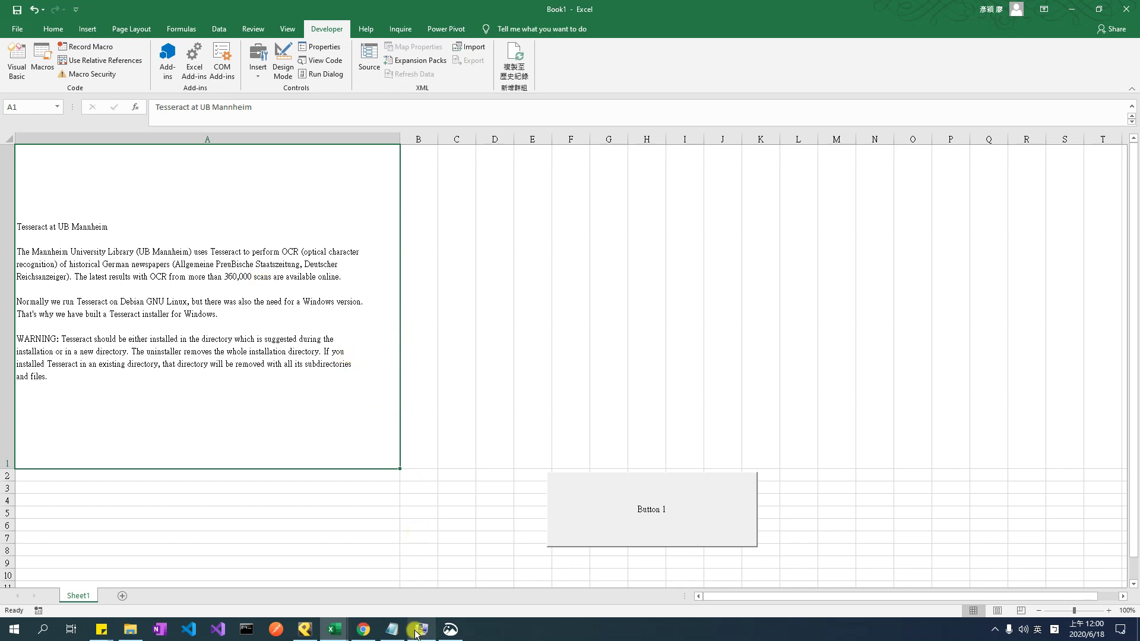
{"action": "left_click", "coordinate": [431, 400]}
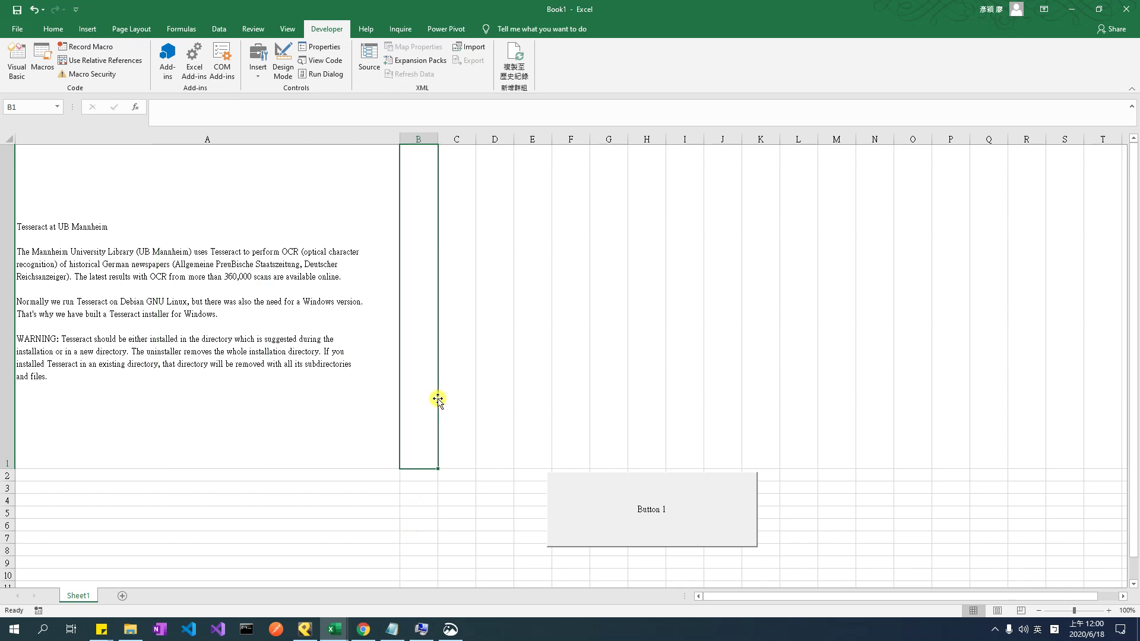